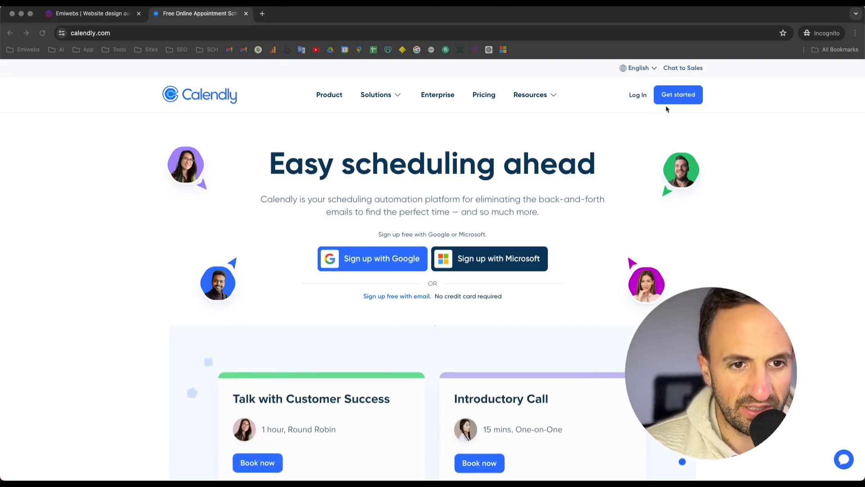
Step: Sign up for a free Calendly account with Google and allow Calendly to access the Google Calendar
{"action": "left_click", "coordinate": [685, 96]}
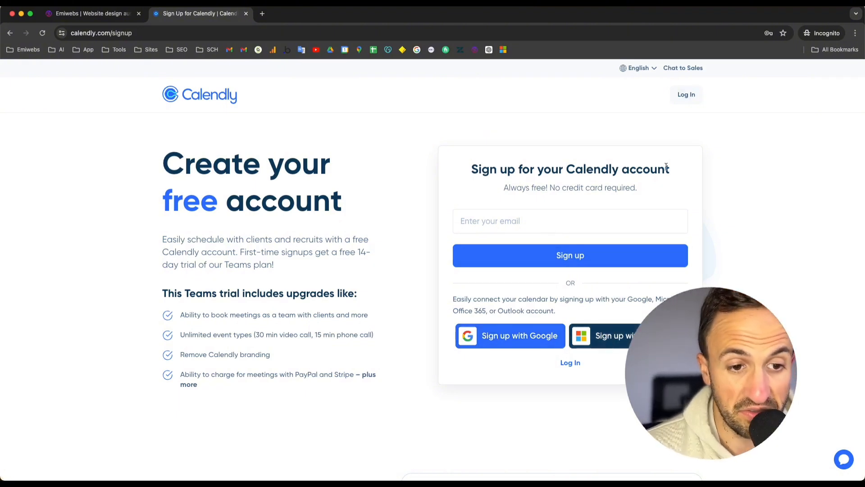
{"action": "left_click", "coordinate": [544, 343]}
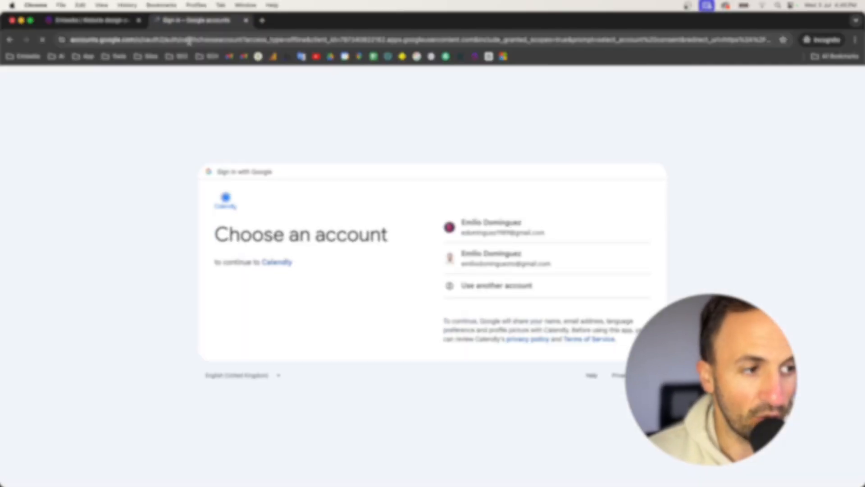
{"action": "left_click", "coordinate": [478, 229]}
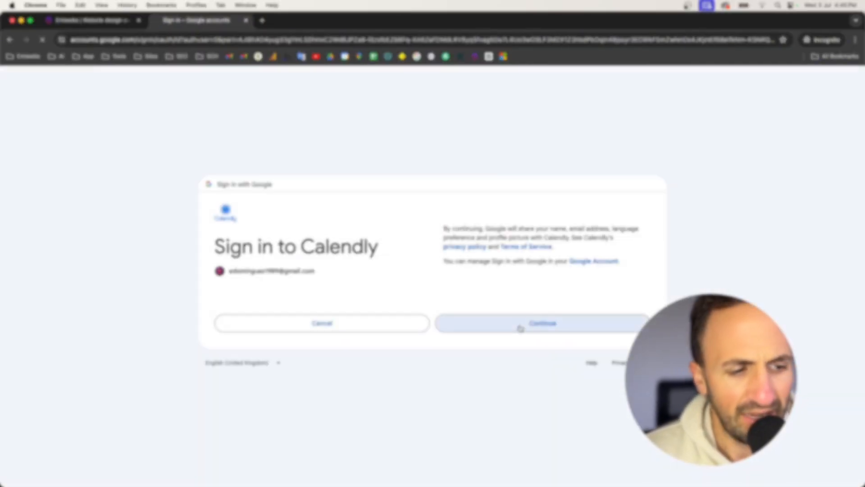
{"action": "left_click", "coordinate": [519, 328]}
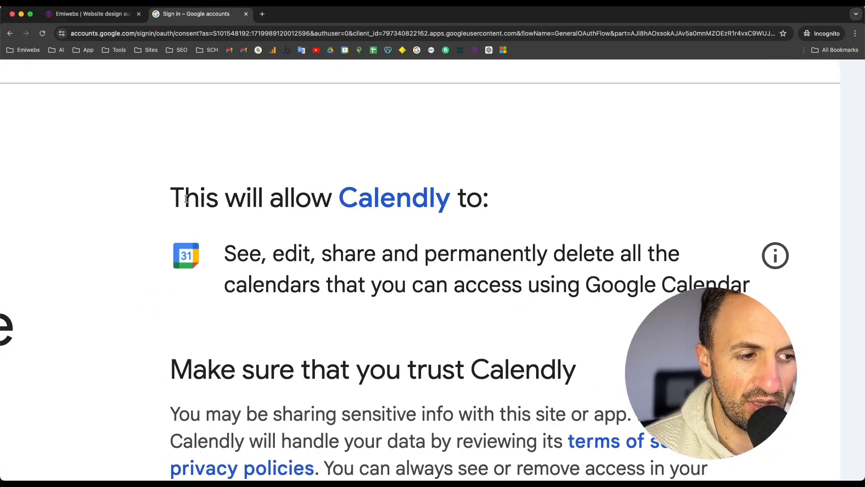
{"action": "left_click_drag", "start_coordinate": [186, 199], "coordinate": [440, 201]}
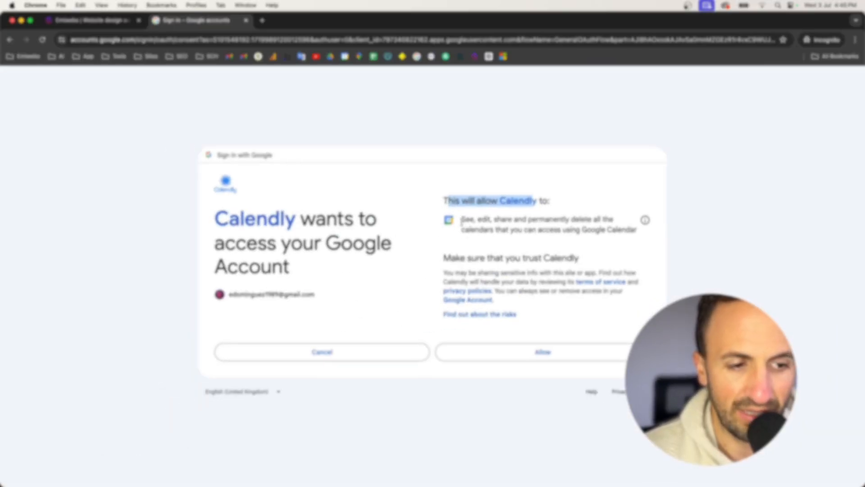
{"action": "left_click", "coordinate": [539, 357]}
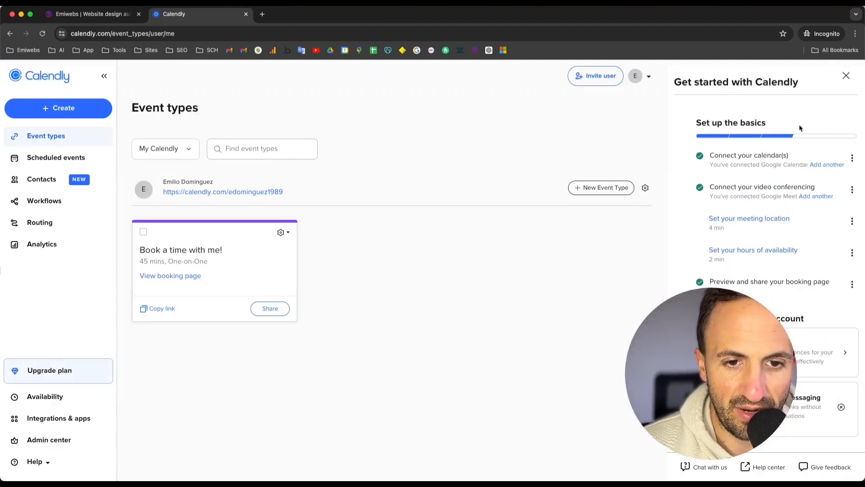
Step: Review the items in the Get started with Calendly setup checklist
{"action": "scroll", "coordinate": [730, 182], "scroll_direction": "up", "scroll_amount": 5}
{"action": "scroll", "coordinate": [585, 176], "scroll_direction": "up", "scroll_amount": 4}
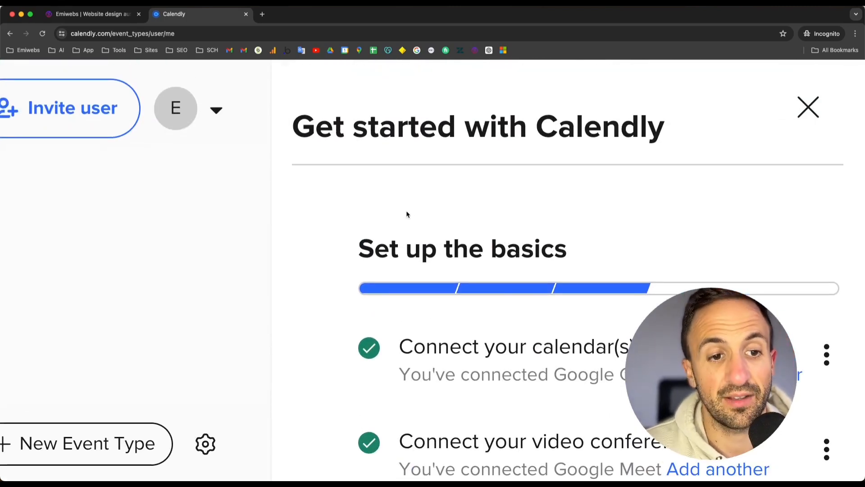
{"action": "scroll", "coordinate": [408, 214], "scroll_direction": "down", "scroll_amount": 2}
{"action": "scroll", "coordinate": [407, 214], "scroll_direction": "down", "scroll_amount": 2}
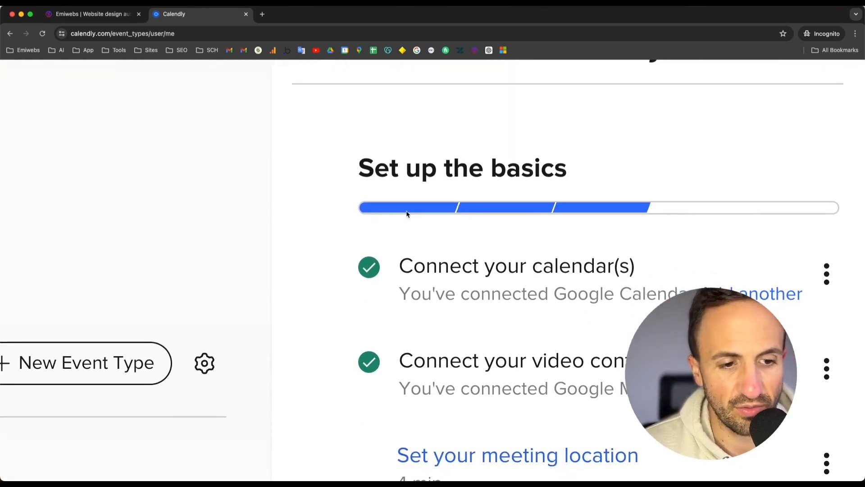
{"action": "scroll", "coordinate": [454, 291], "scroll_direction": "down", "scroll_amount": 1}
{"action": "scroll", "coordinate": [455, 291], "scroll_direction": "down", "scroll_amount": 5}
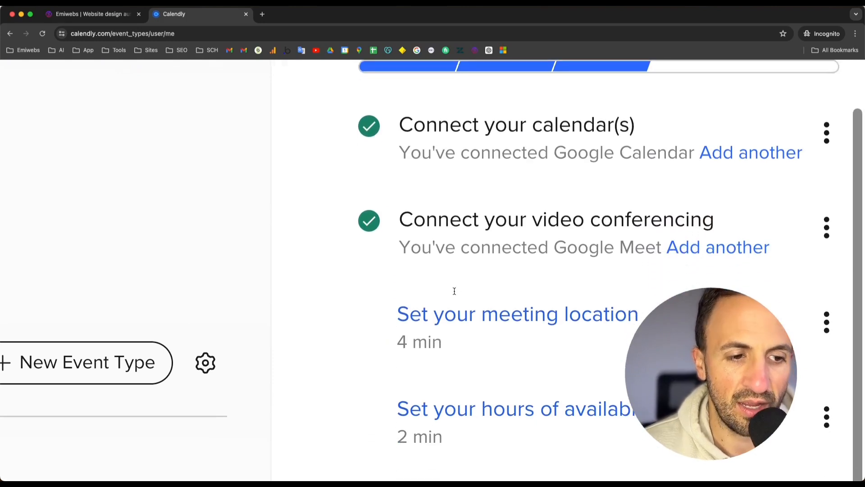
{"action": "scroll", "coordinate": [456, 294], "scroll_direction": "down", "scroll_amount": 1}
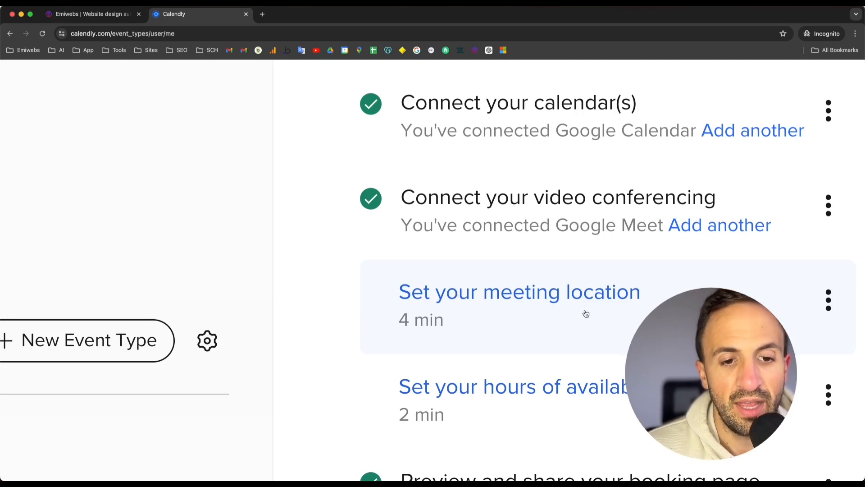
{"action": "scroll", "coordinate": [631, 298], "scroll_direction": "down", "scroll_amount": 1}
Step: Open the video conferencing integrations, return to Event types, and review the rest of the setup checklist
{"action": "left_click", "coordinate": [732, 212]}
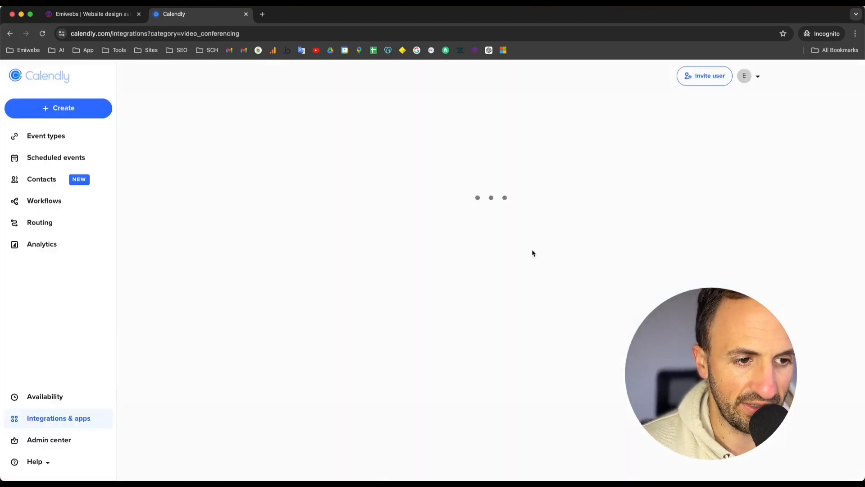
{"action": "scroll", "coordinate": [532, 253], "scroll_direction": "down", "scroll_amount": 5}
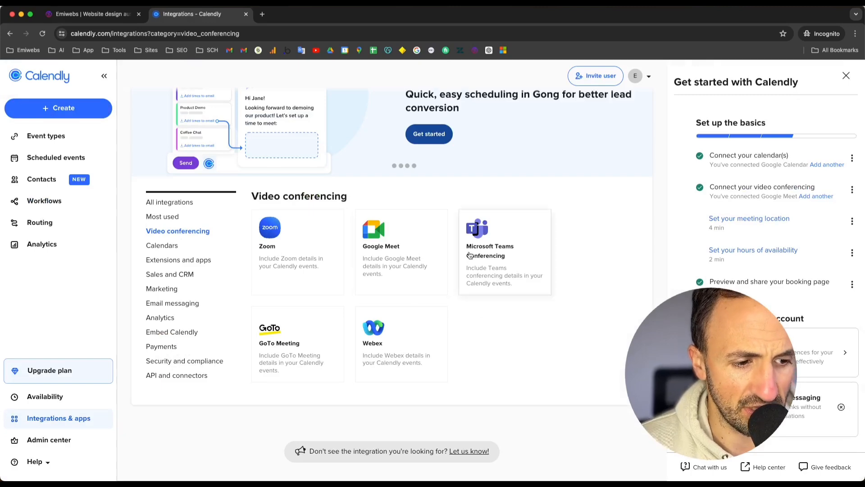
{"action": "left_click", "coordinate": [12, 38]}
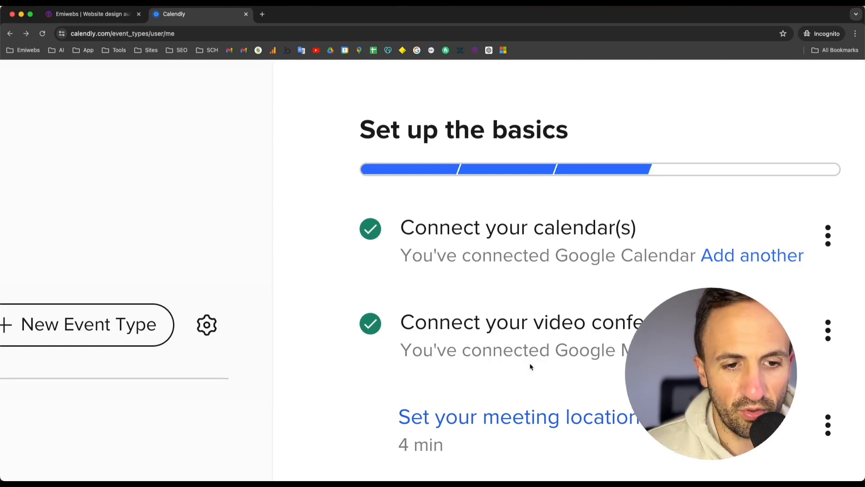
{"action": "scroll", "coordinate": [531, 366], "scroll_direction": "down", "scroll_amount": 3}
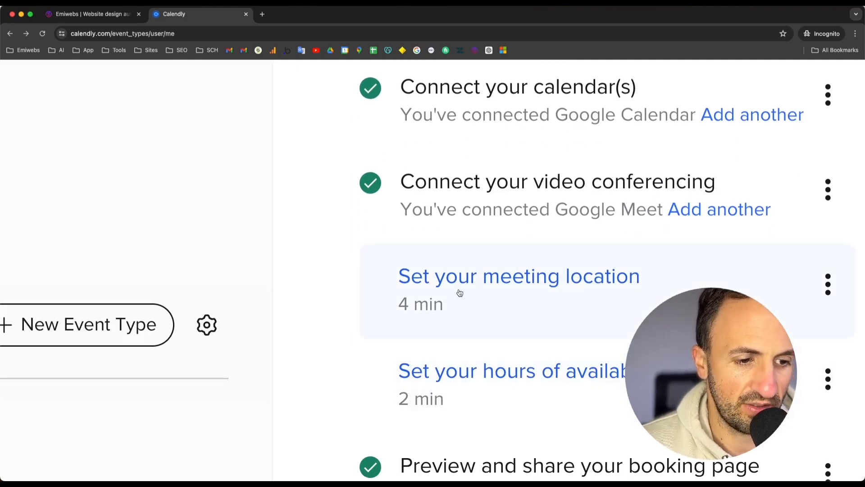
{"action": "scroll", "coordinate": [486, 280], "scroll_direction": "down", "scroll_amount": 4}
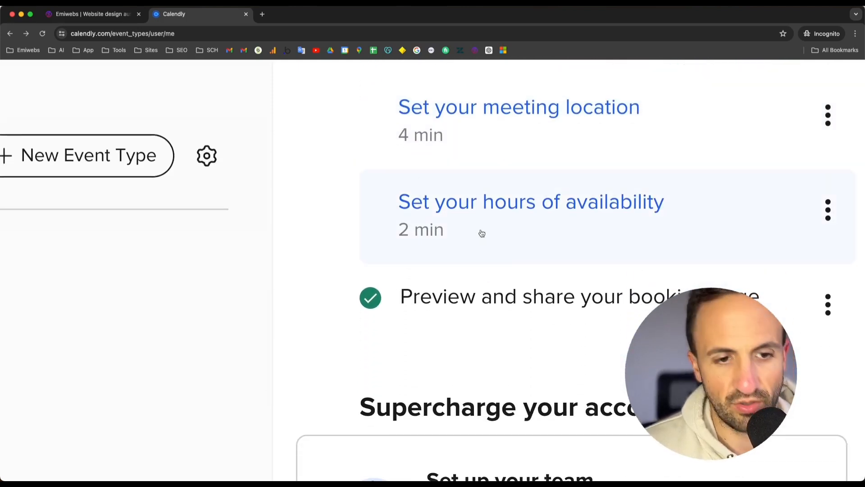
{"action": "scroll", "coordinate": [481, 233], "scroll_direction": "down", "scroll_amount": 3}
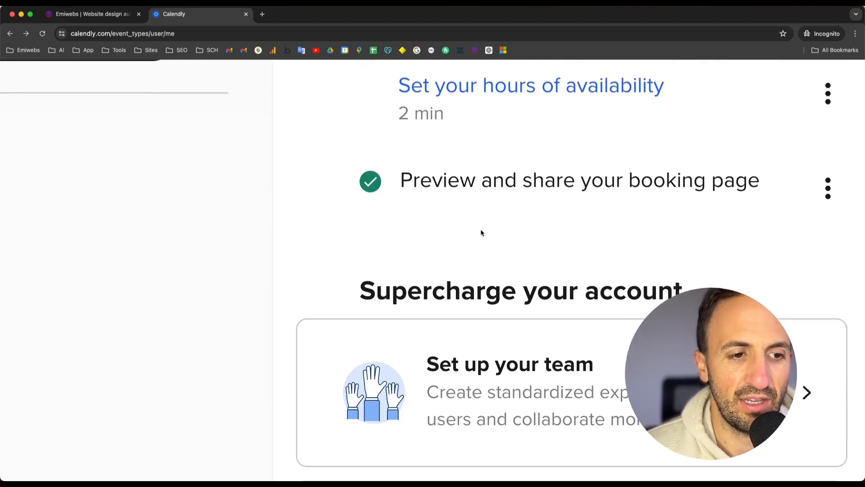
{"action": "key", "text": "super+0"}
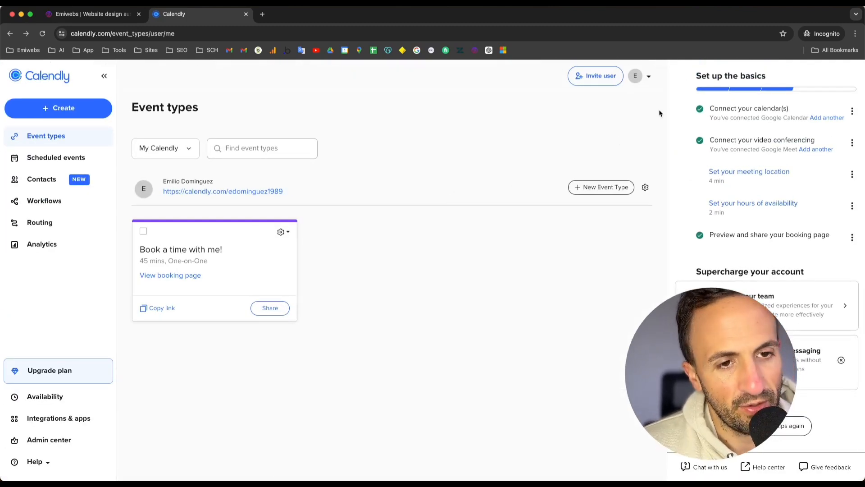
Step: Open the account menu and examine the sidebar and the Book a time with me! event card
{"action": "left_click", "coordinate": [648, 78]}
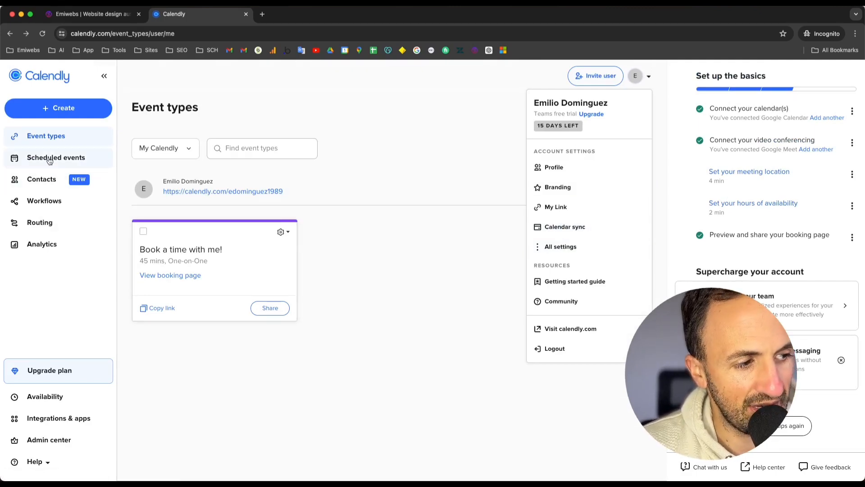
{"action": "scroll", "coordinate": [50, 160], "scroll_direction": "up", "scroll_amount": 5}
{"action": "scroll", "coordinate": [73, 213], "scroll_direction": "down", "scroll_amount": 2}
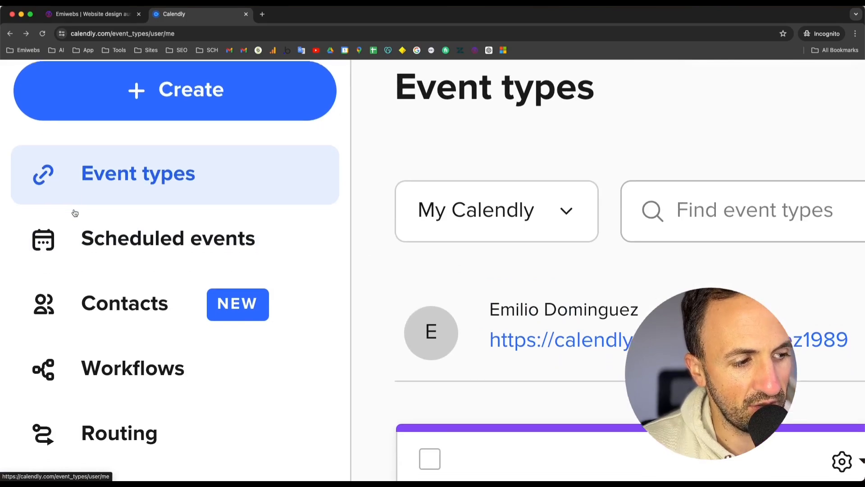
{"action": "scroll", "coordinate": [75, 213], "scroll_direction": "down", "scroll_amount": 5}
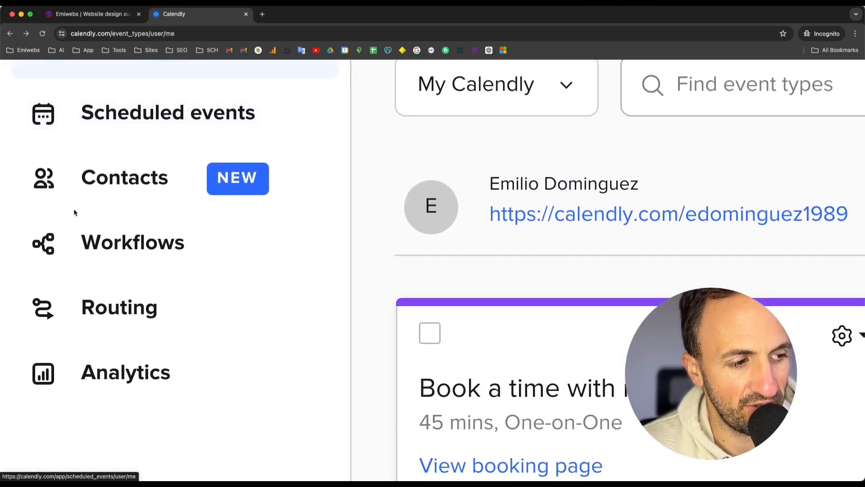
{"action": "scroll", "coordinate": [74, 212], "scroll_direction": "down", "scroll_amount": 3}
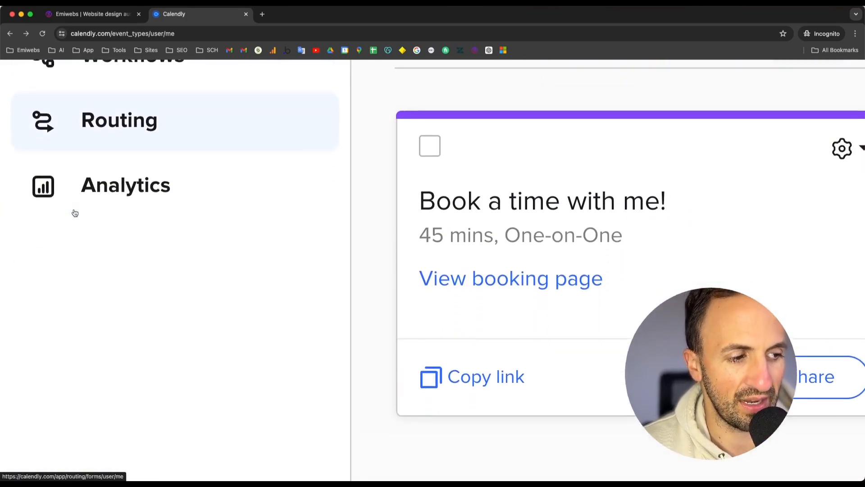
{"action": "scroll", "coordinate": [677, 226], "scroll_direction": "right", "scroll_amount": 3}
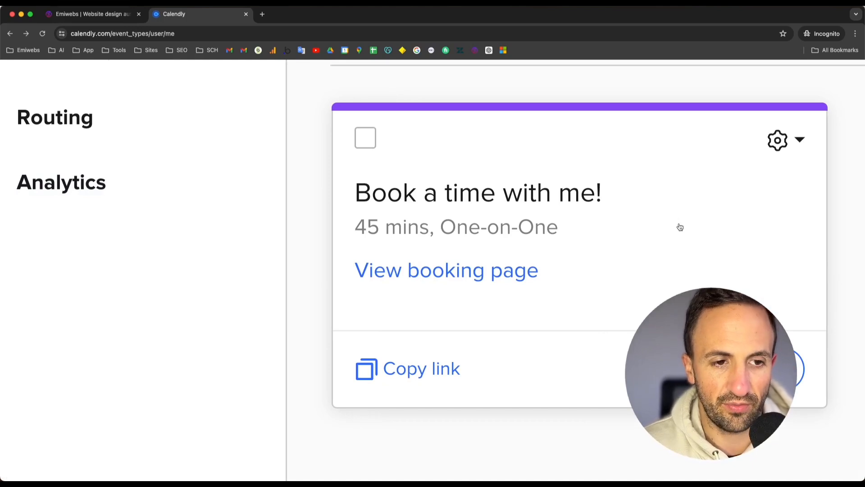
{"action": "scroll", "coordinate": [680, 227], "scroll_direction": "right", "scroll_amount": 3}
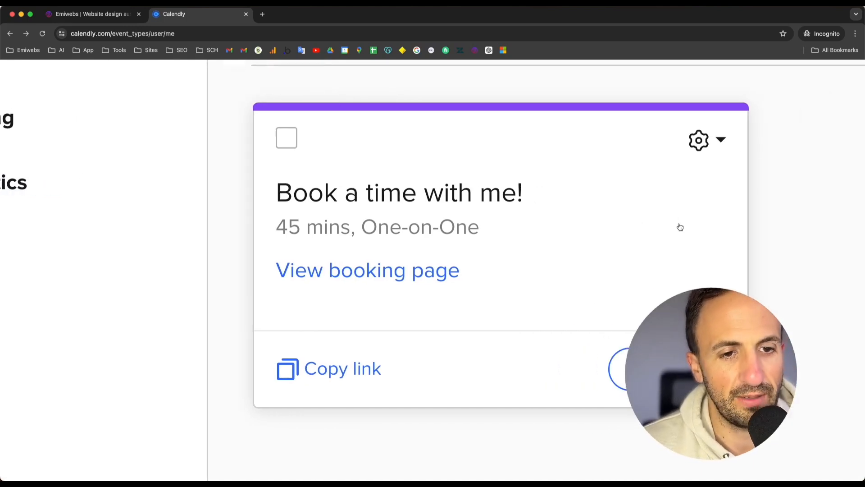
{"action": "scroll", "coordinate": [392, 205], "scroll_direction": "down", "scroll_amount": 10}
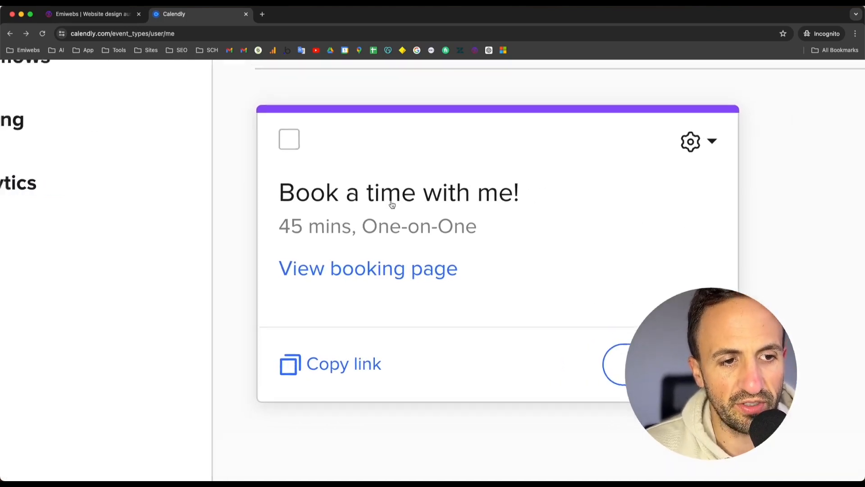
Step: Open the Book a time with me! event's details and review its name and duration options
{"action": "left_click", "coordinate": [219, 252]}
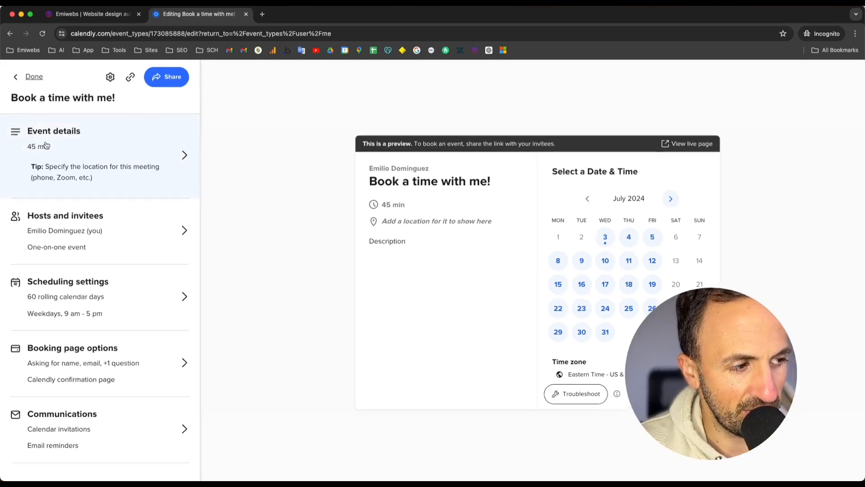
{"action": "scroll", "coordinate": [178, 249], "scroll_direction": "down", "scroll_amount": 1}
{"action": "left_click", "coordinate": [188, 242]}
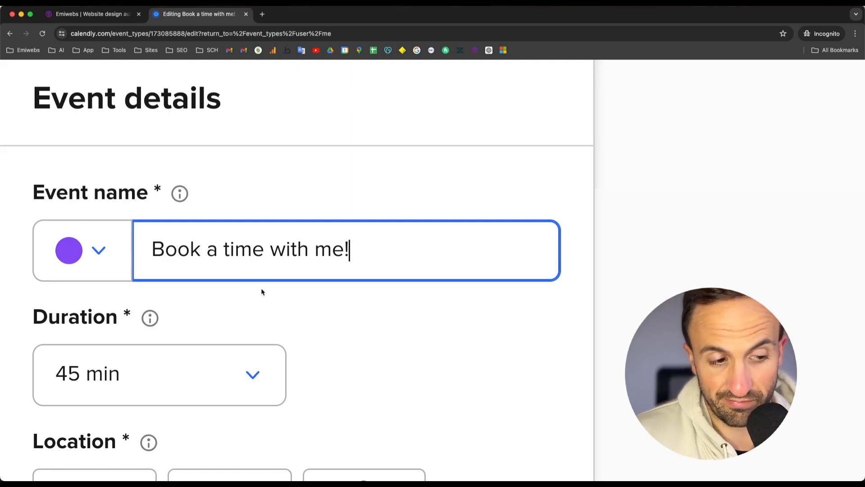
{"action": "scroll", "coordinate": [263, 292], "scroll_direction": "down", "scroll_amount": 10}
{"action": "triple_click", "coordinate": [112, 150]}
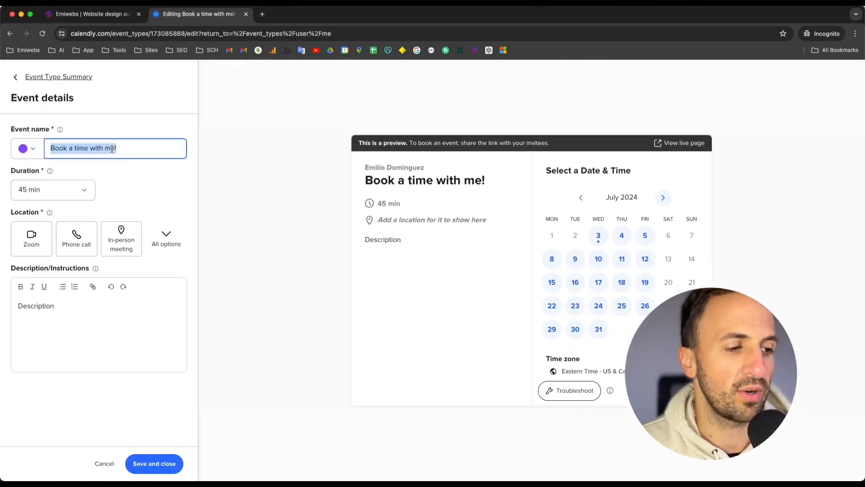
{"action": "left_click", "coordinate": [73, 191]}
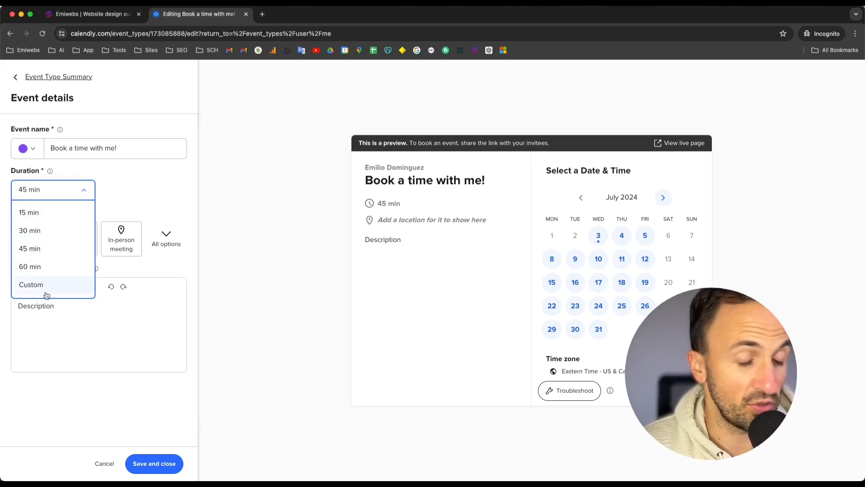
{"action": "left_click", "coordinate": [73, 329]}
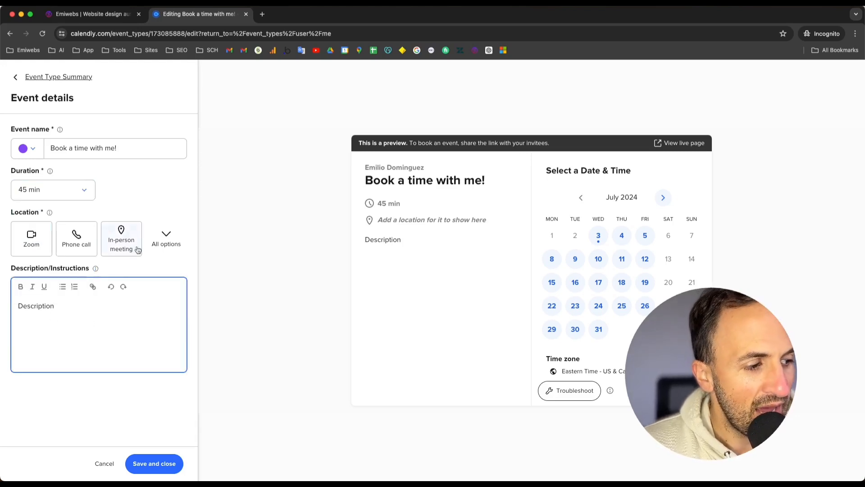
Step: Browse all available location options for the event, including the web conferencing choices
{"action": "key", "text": "super+equal"}
{"action": "scroll", "coordinate": [37, 220], "scroll_direction": "up", "scroll_amount": 5}
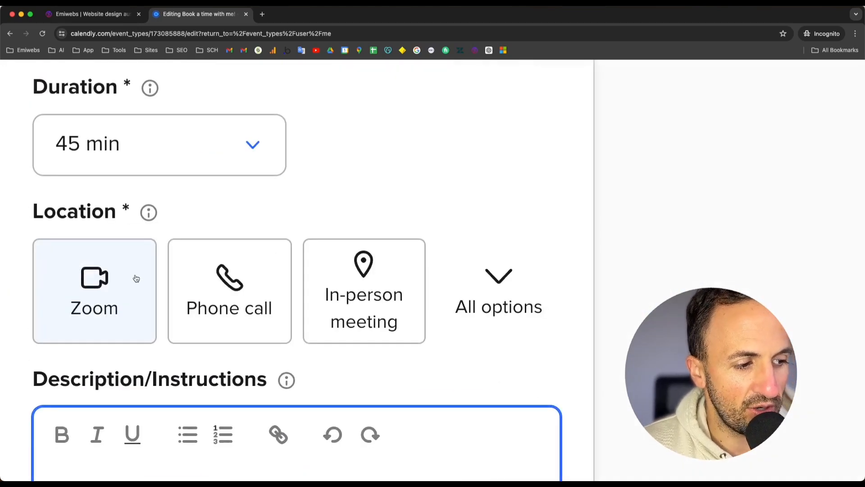
{"action": "scroll", "coordinate": [136, 279], "scroll_direction": "right", "scroll_amount": 1}
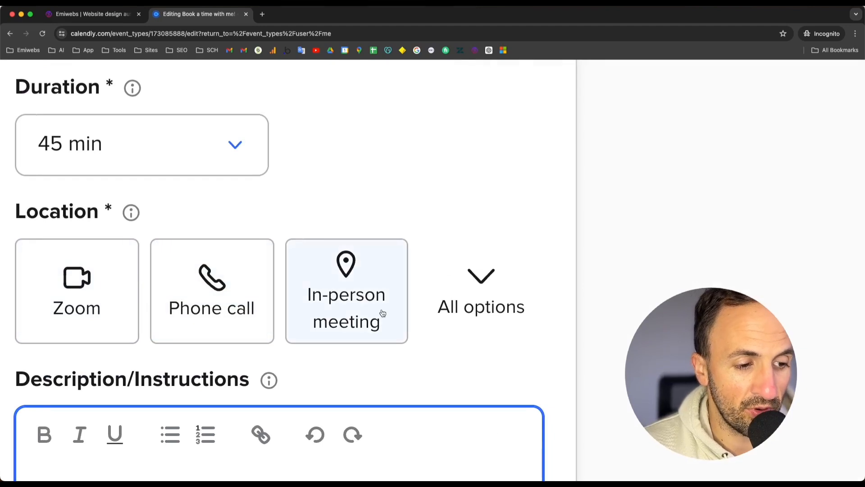
{"action": "left_click", "coordinate": [463, 298]}
{"action": "scroll", "coordinate": [462, 295], "scroll_direction": "down", "scroll_amount": 4}
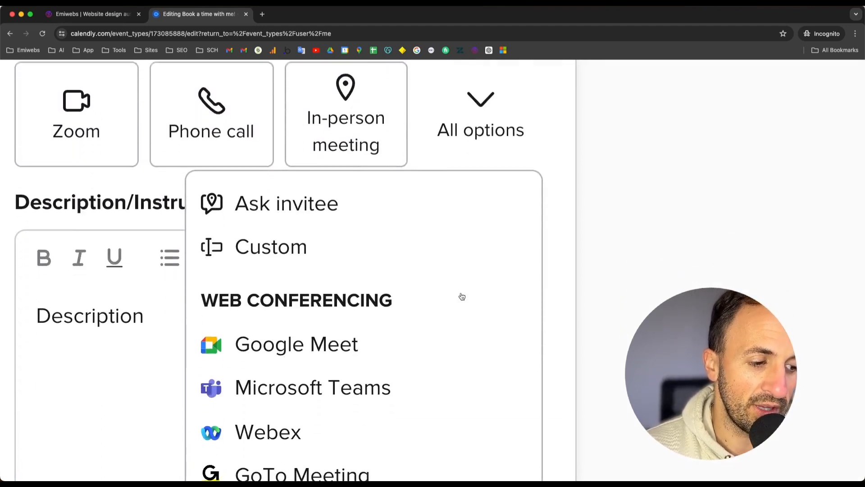
{"action": "scroll", "coordinate": [462, 296], "scroll_direction": "down", "scroll_amount": 3}
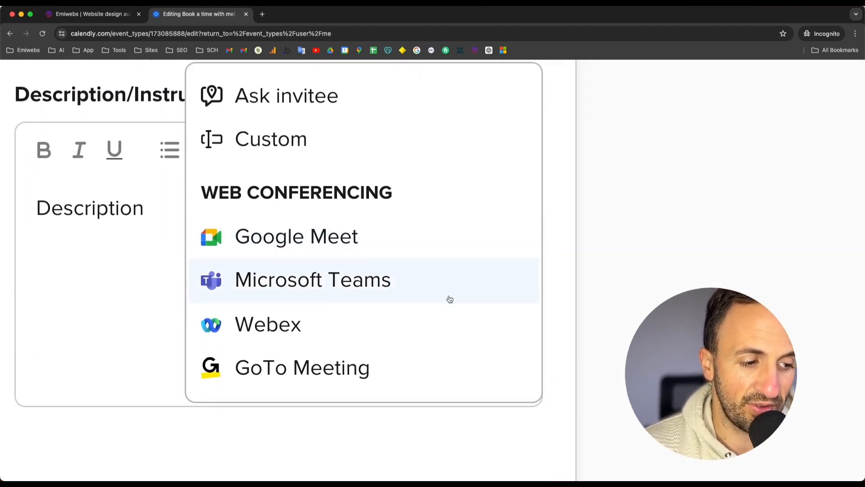
{"action": "scroll", "coordinate": [449, 298], "scroll_direction": "down", "scroll_amount": 1}
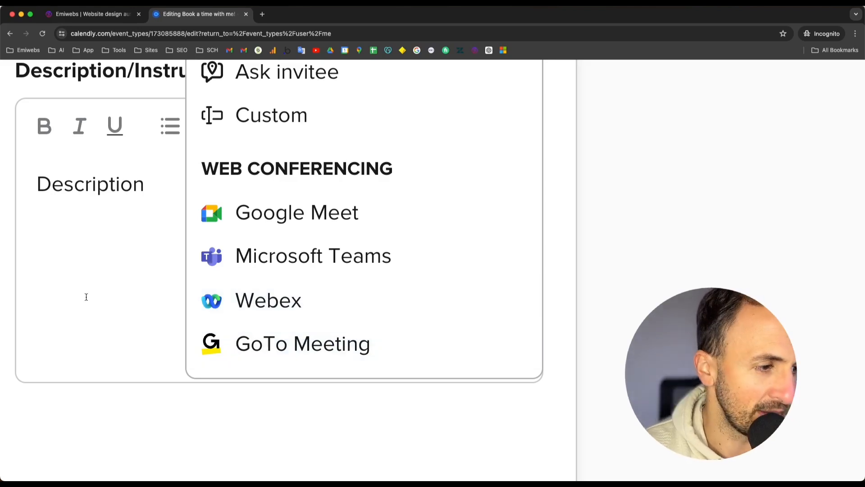
Step: Paste a description about booking easily with Calendly into the Description/Instructions field and remove its quotation marks
{"action": "left_click", "coordinate": [103, 258]}
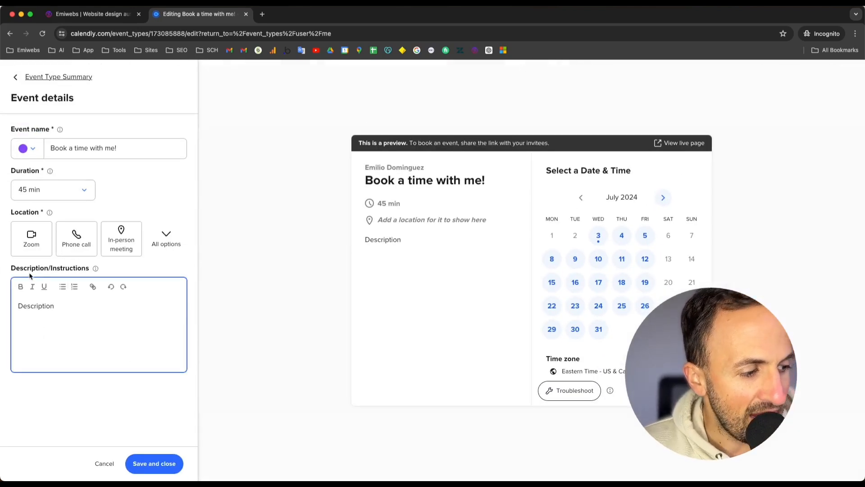
{"action": "left_click_drag", "start_coordinate": [30, 276], "coordinate": [68, 269]}
{"action": "left_click", "coordinate": [55, 309]}
{"action": "right_click", "coordinate": [55, 309]}
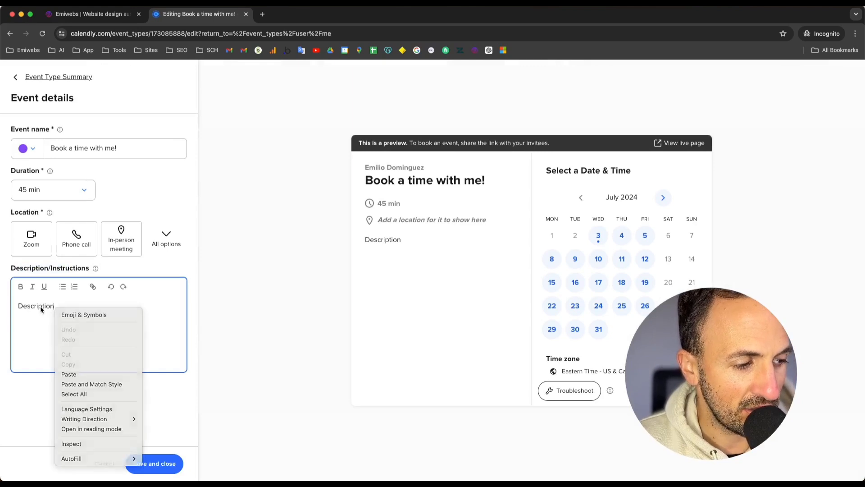
{"action": "double_click", "coordinate": [42, 308]}
{"action": "right_click", "coordinate": [42, 309]}
{"action": "left_click", "coordinate": [54, 327]}
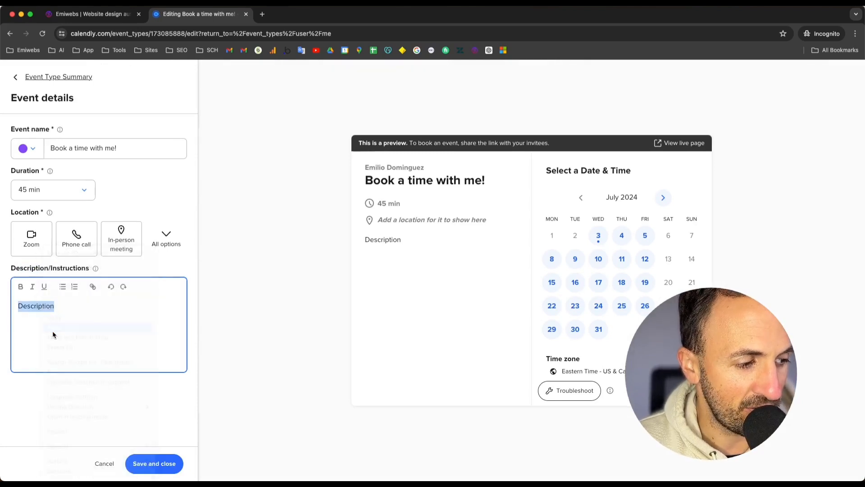
{"action": "left_click", "coordinate": [25, 305]}
{"action": "key", "text": "BackSpace"}
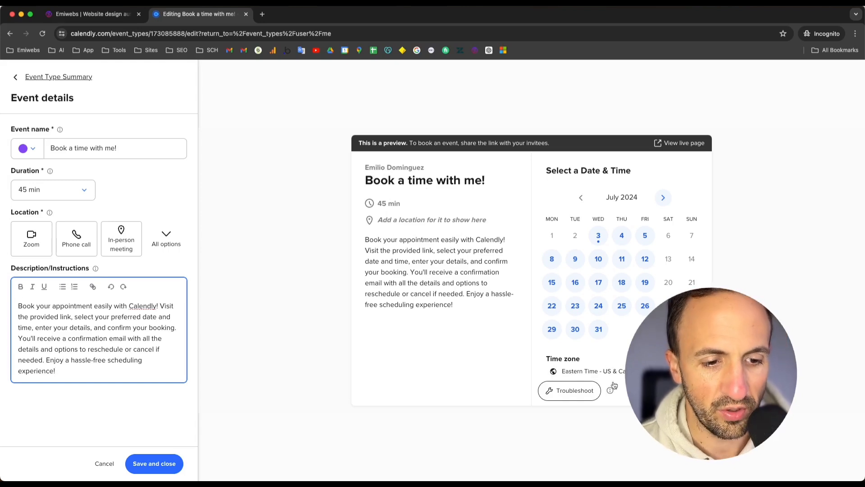
Step: Pick a date in the booking preview and save and close the event details
{"action": "left_click", "coordinate": [623, 238]}
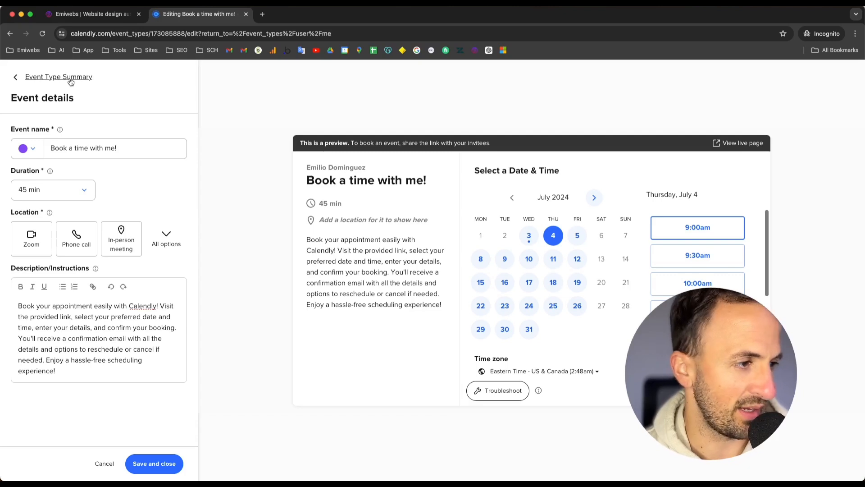
{"action": "left_click", "coordinate": [150, 468]}
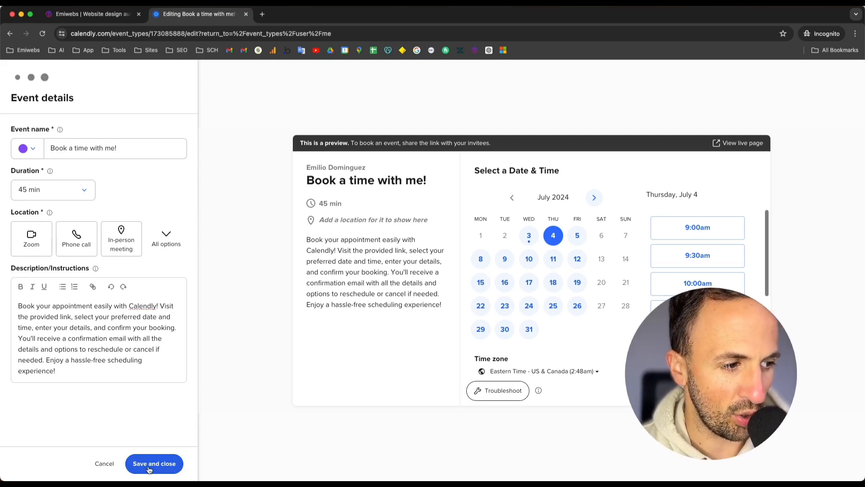
Step: Open the Hosts and invitees settings and close them again
{"action": "left_click", "coordinate": [70, 216]}
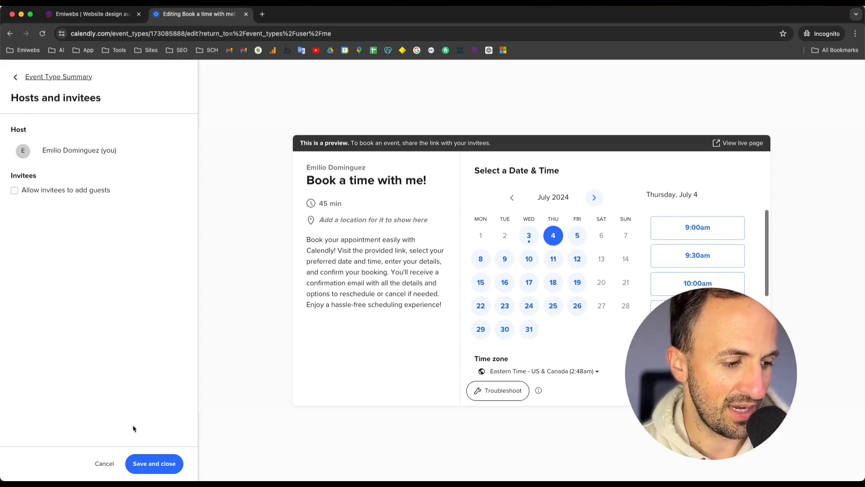
{"action": "left_click", "coordinate": [150, 465]}
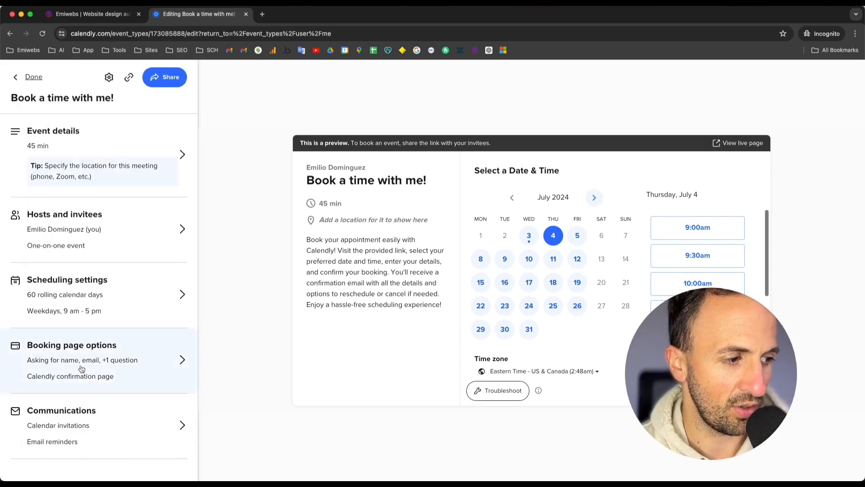
Step: Open the scheduling settings and examine the date range and the Copy from options for available hours
{"action": "left_click", "coordinate": [75, 281]}
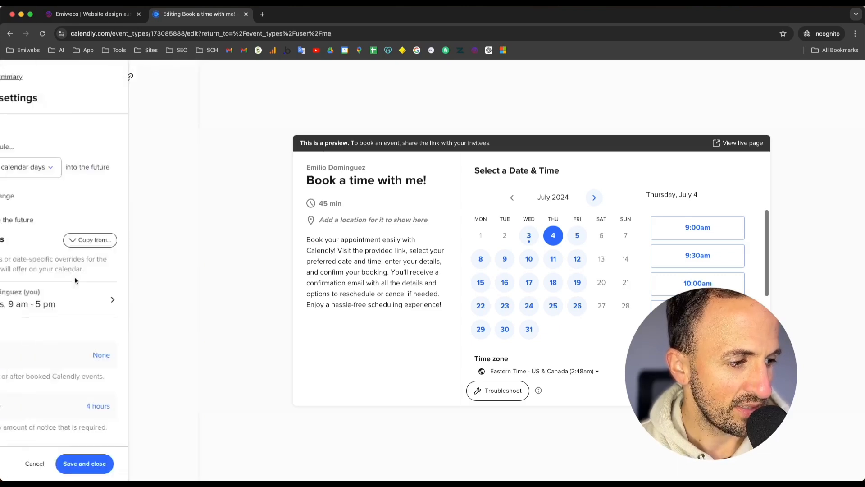
{"action": "left_click_drag", "start_coordinate": [18, 130], "coordinate": [60, 133]}
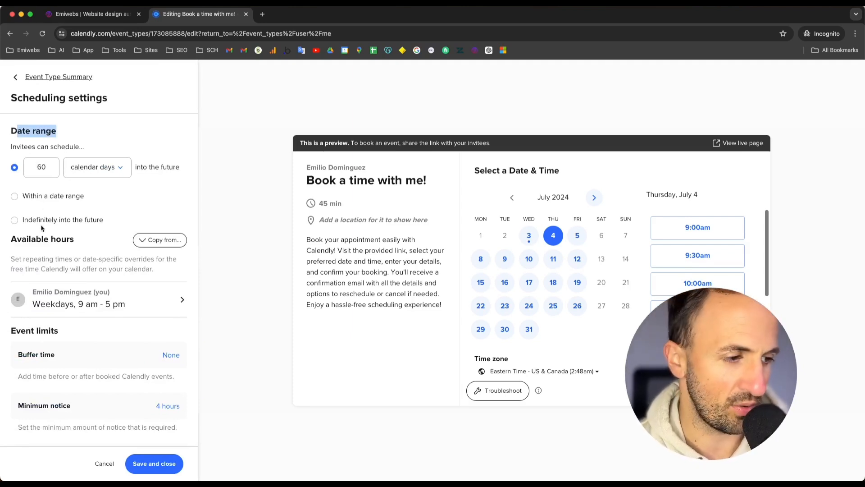
{"action": "scroll", "coordinate": [113, 225], "scroll_direction": "down", "scroll_amount": 1}
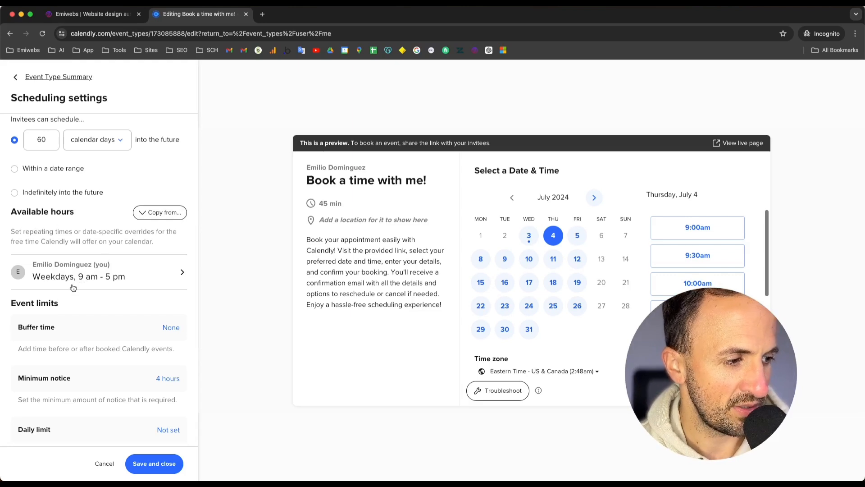
{"action": "left_click", "coordinate": [153, 219]}
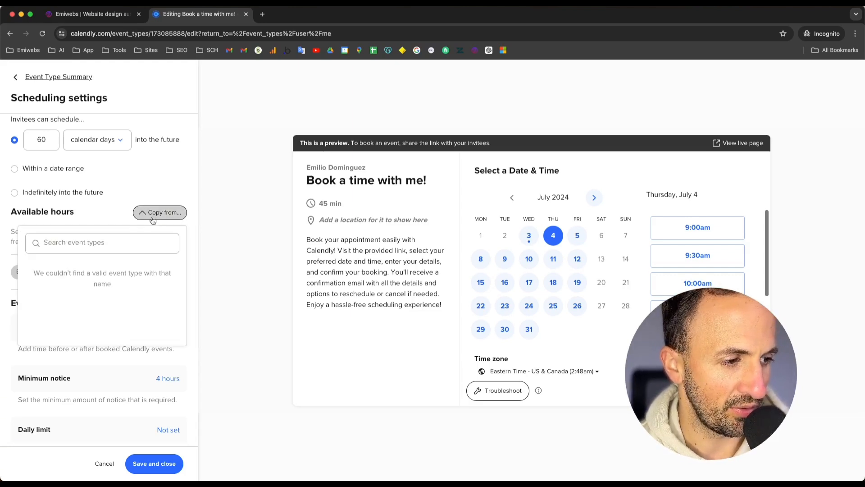
{"action": "left_click", "coordinate": [114, 219]}
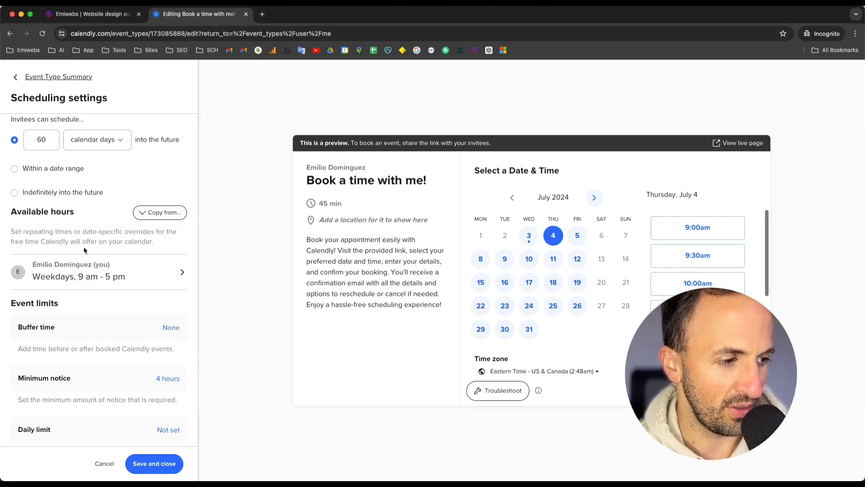
{"action": "scroll", "coordinate": [47, 251], "scroll_direction": "down", "scroll_amount": 2}
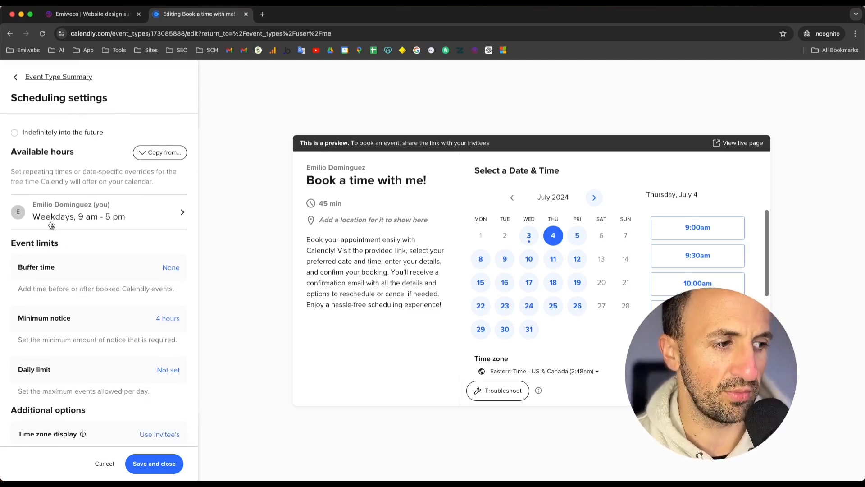
Step: Open the host's weekly available hours and return to the scheduling settings
{"action": "left_click", "coordinate": [51, 225]}
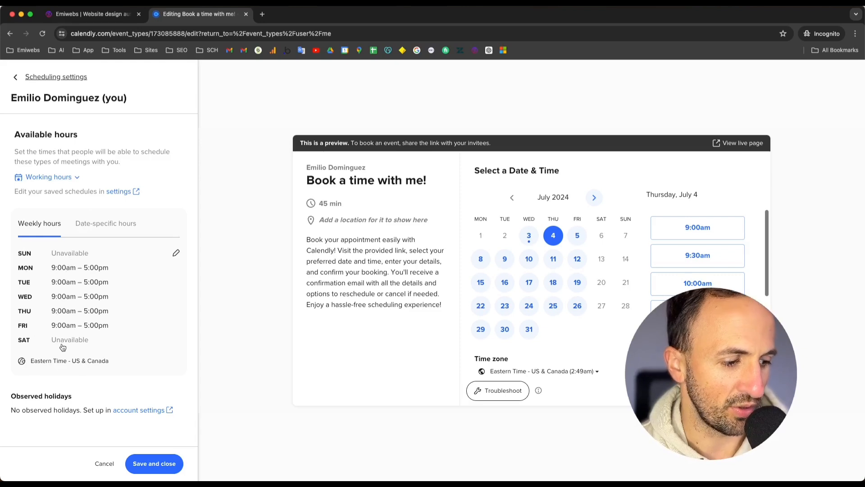
{"action": "left_click", "coordinate": [138, 469]}
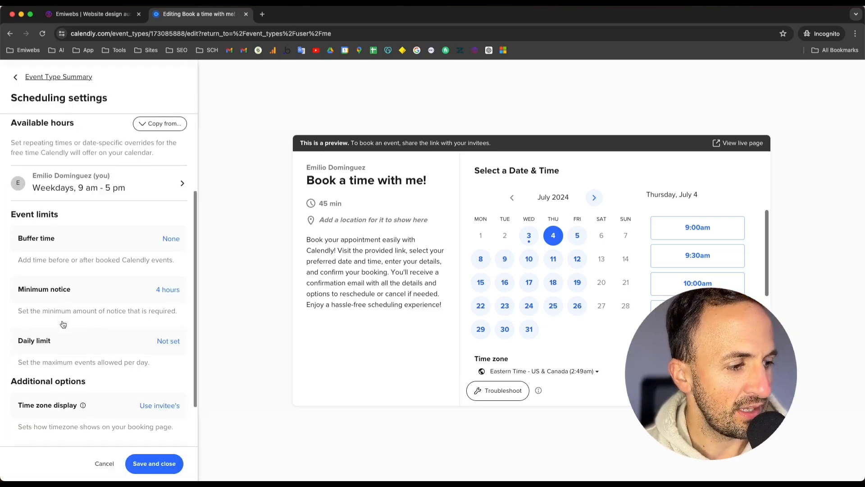
Step: Examine the event limits and additional options, then close the scheduling settings
{"action": "scroll", "coordinate": [63, 325], "scroll_direction": "down", "scroll_amount": 1}
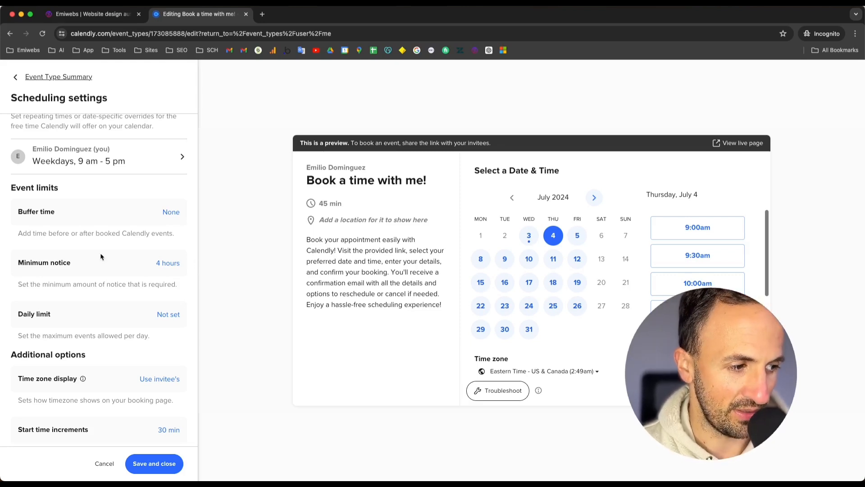
{"action": "scroll", "coordinate": [50, 277], "scroll_direction": "down", "scroll_amount": 2}
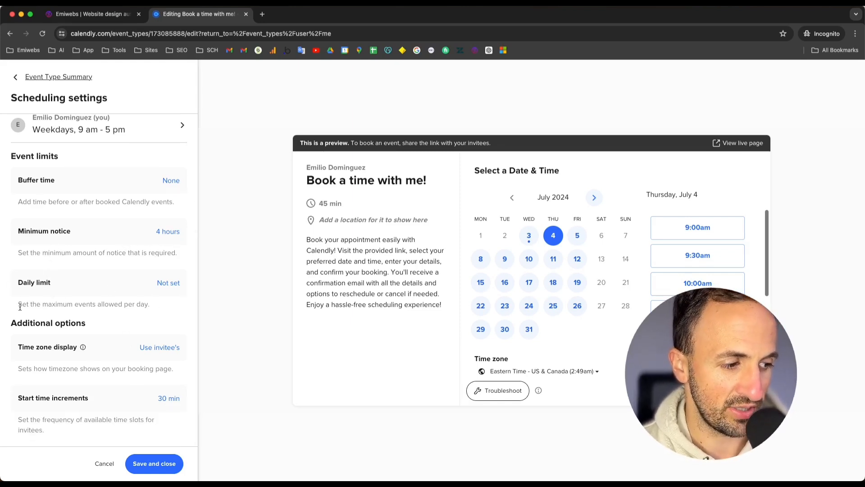
{"action": "left_click_drag", "start_coordinate": [20, 306], "coordinate": [99, 305]}
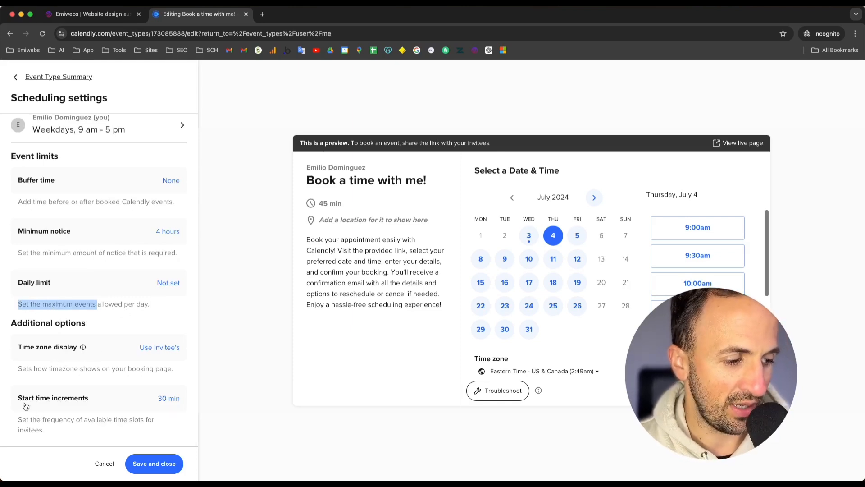
{"action": "scroll", "coordinate": [147, 431], "scroll_direction": "up", "scroll_amount": 1}
{"action": "scroll", "coordinate": [147, 431], "scroll_direction": "down", "scroll_amount": 1}
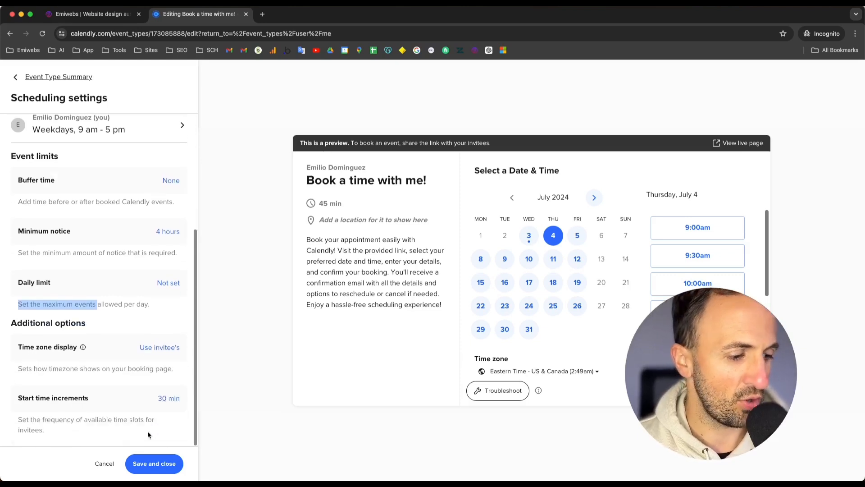
{"action": "left_click", "coordinate": [143, 468]}
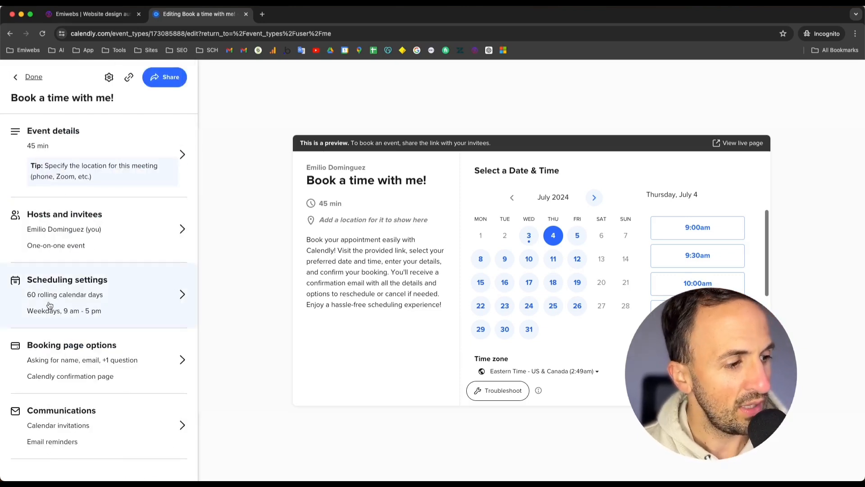
Step: Open the booking page options and examine the event link and booking form
{"action": "left_click", "coordinate": [60, 359]}
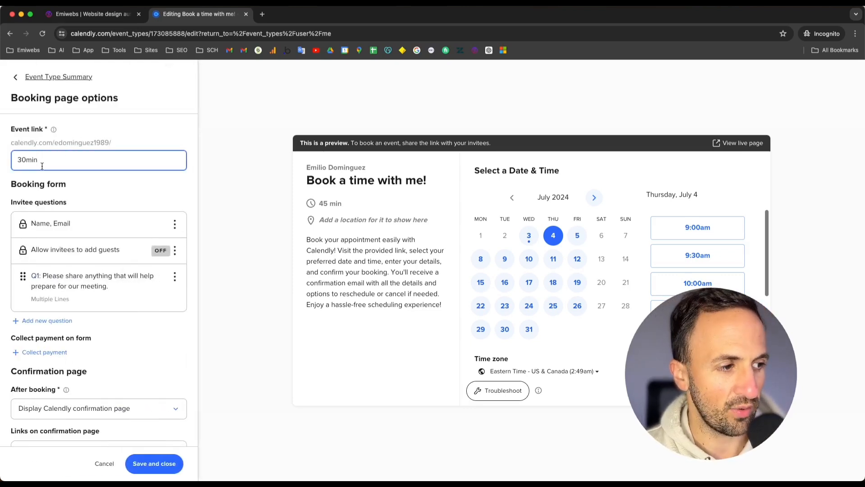
{"action": "left_click_drag", "start_coordinate": [55, 142], "coordinate": [119, 152]}
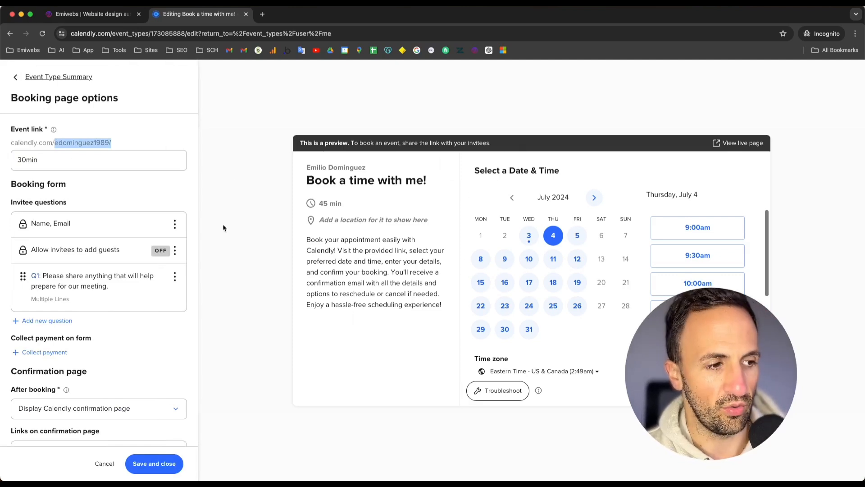
{"action": "left_click", "coordinate": [31, 161]}
{"action": "left_click_drag", "start_coordinate": [38, 161], "coordinate": [16, 156]}
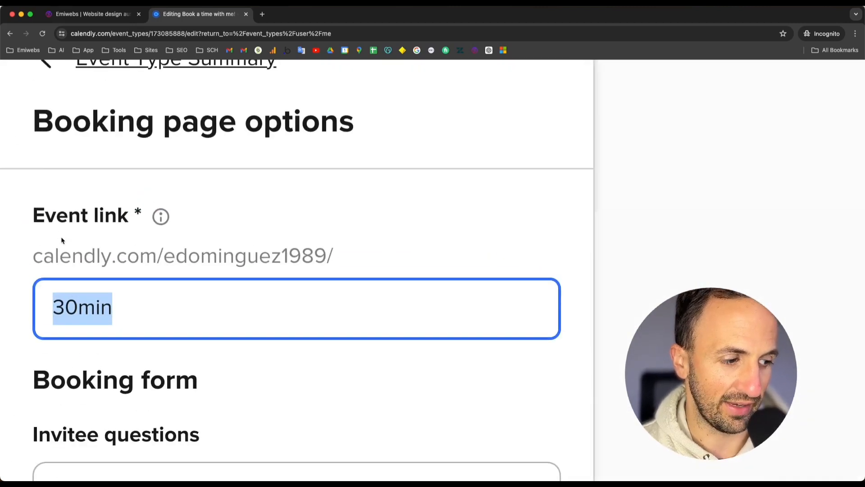
{"action": "scroll", "coordinate": [62, 240], "scroll_direction": "down", "scroll_amount": 6}
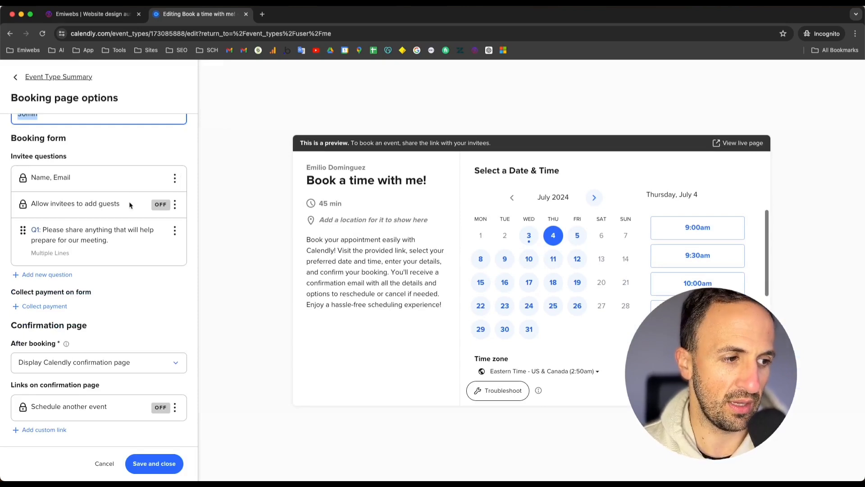
Step: Open the Name, Email question's settings, view the name input choices, and close the dialog
{"action": "left_click", "coordinate": [175, 179]}
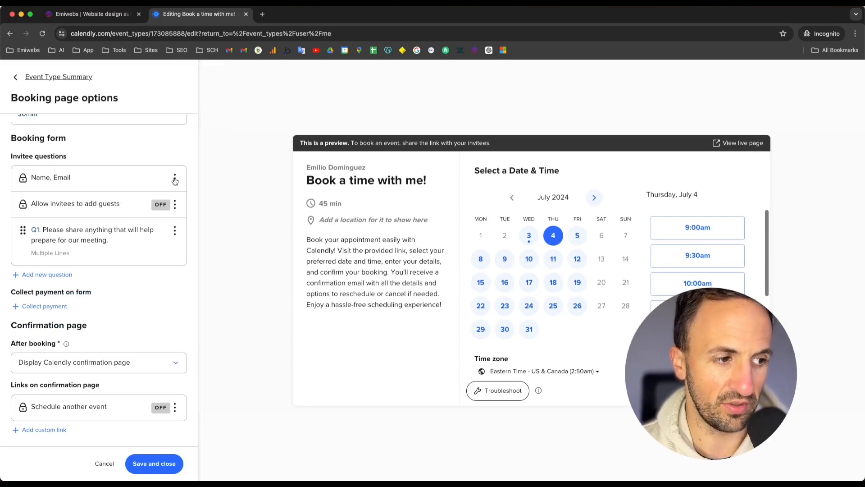
{"action": "left_click", "coordinate": [179, 201]}
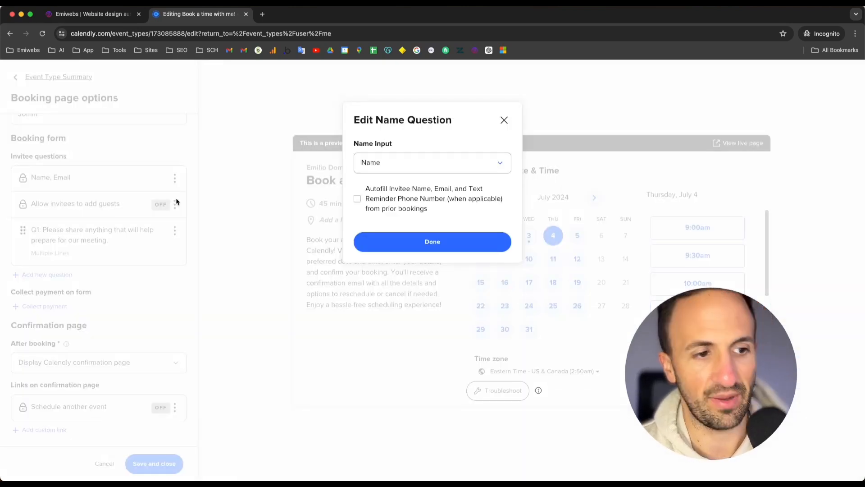
{"action": "left_click", "coordinate": [442, 170]}
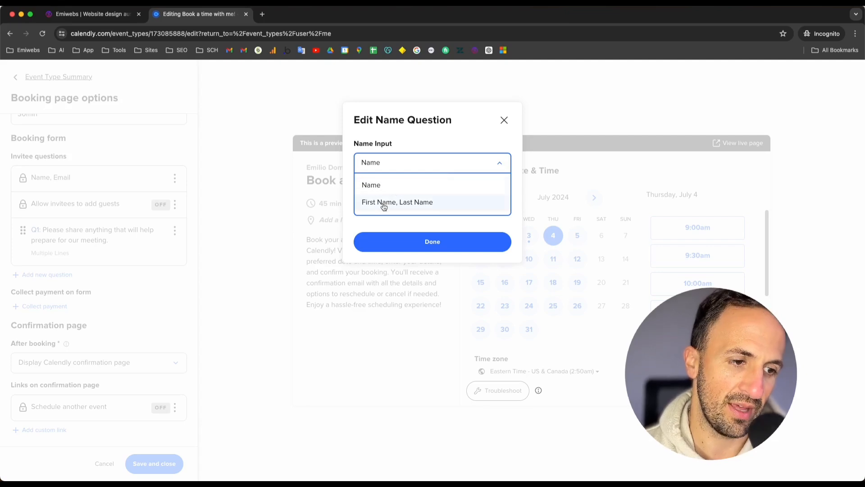
{"action": "left_click", "coordinate": [503, 120]}
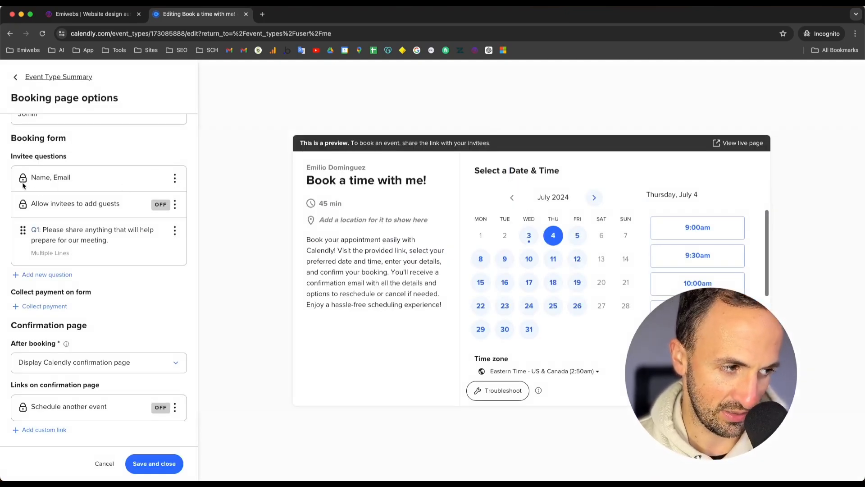
Step: Check the on/off option for allowing invitees to add guests and scroll through the invitee questions
{"action": "scroll", "coordinate": [22, 186], "scroll_direction": "up", "scroll_amount": 5}
{"action": "scroll", "coordinate": [92, 281], "scroll_direction": "down", "scroll_amount": 3}
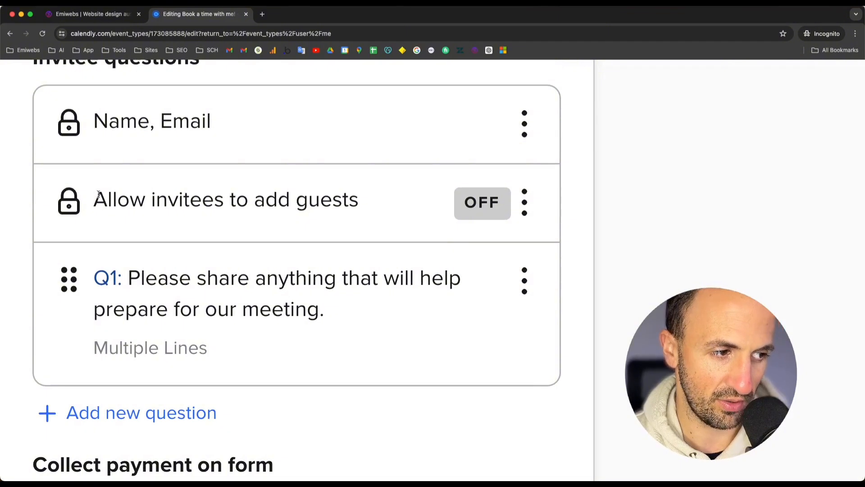
{"action": "left_click", "coordinate": [526, 207]}
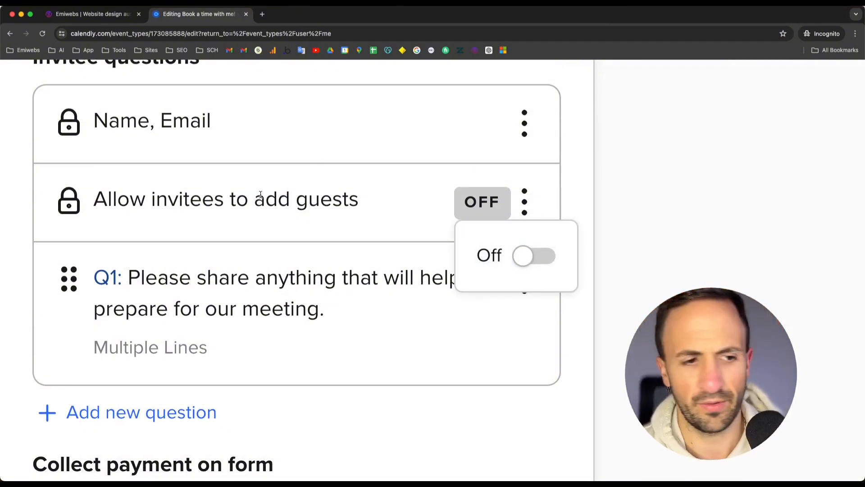
{"action": "scroll", "coordinate": [268, 218], "scroll_direction": "down", "scroll_amount": 5}
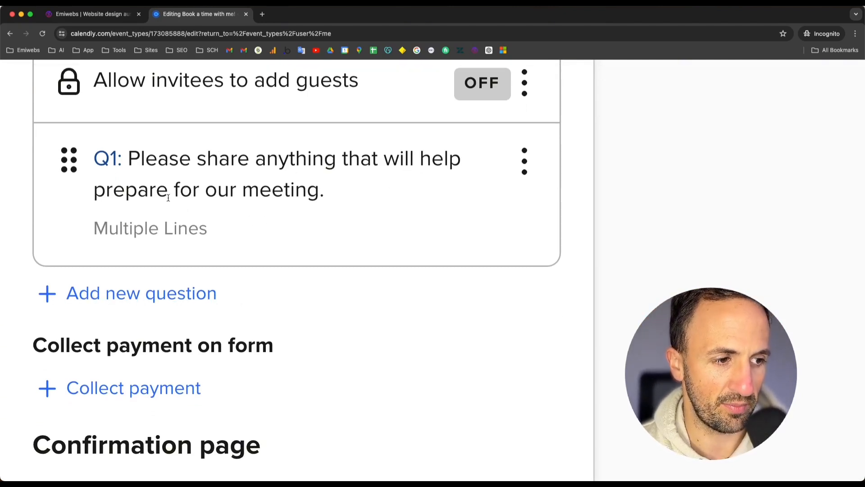
{"action": "scroll", "coordinate": [164, 276], "scroll_direction": "down", "scroll_amount": 1}
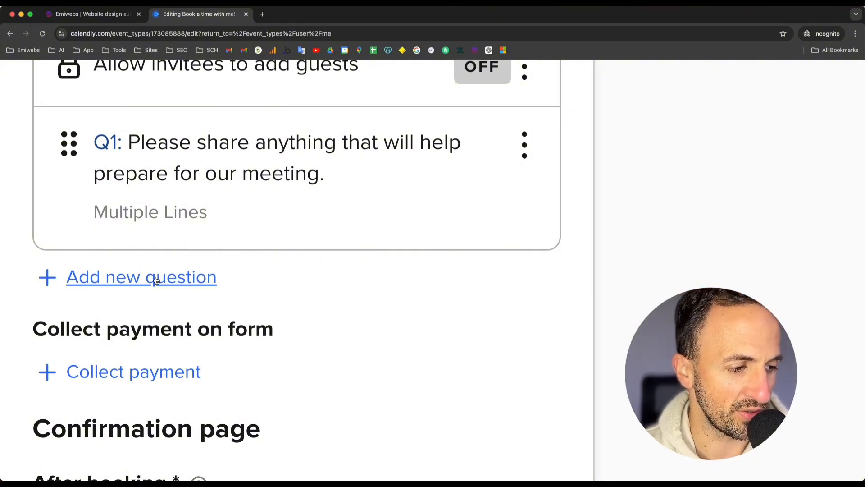
Step: Try adding a new required one-line invitee question, then close the question dialog without saving
{"action": "left_click", "coordinate": [156, 280]}
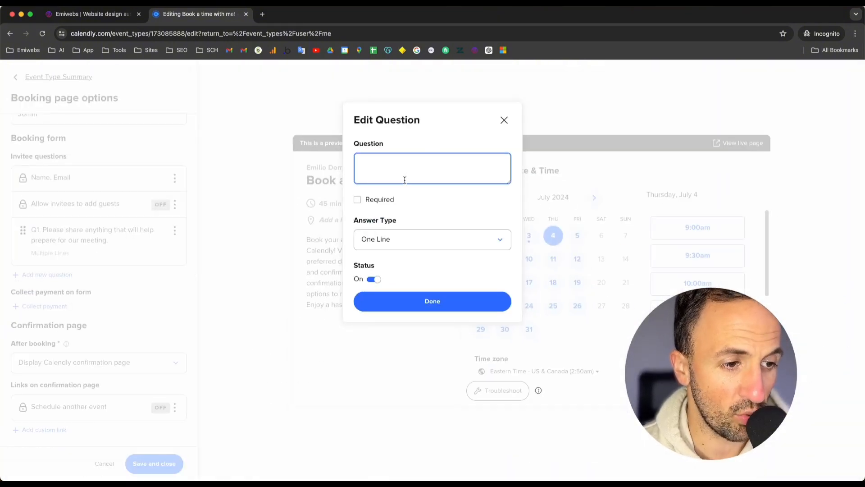
{"action": "left_click", "coordinate": [397, 248]}
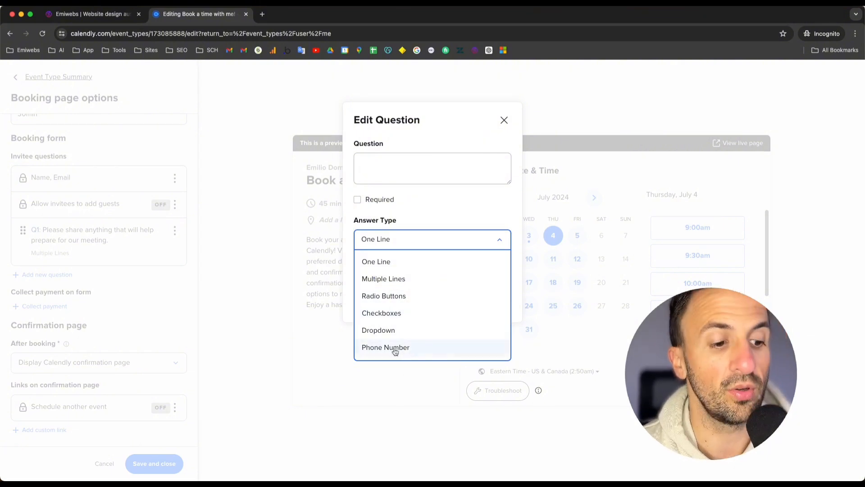
{"action": "left_click", "coordinate": [400, 209]}
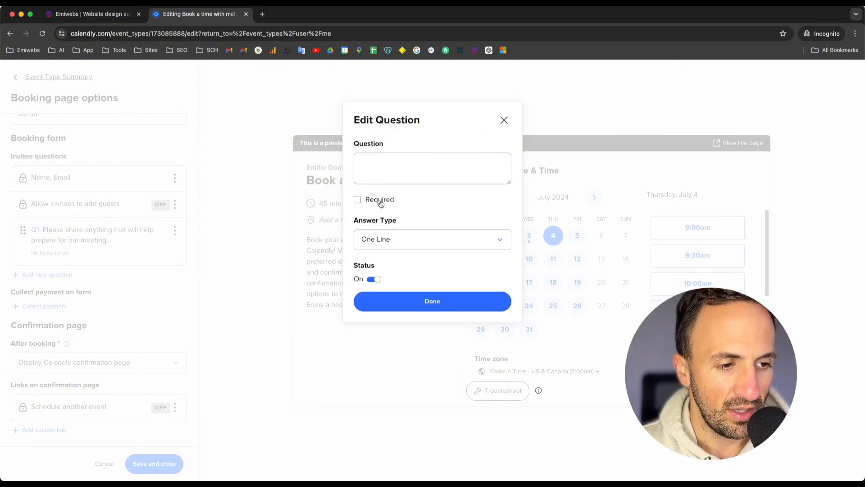
{"action": "left_click", "coordinate": [380, 202]}
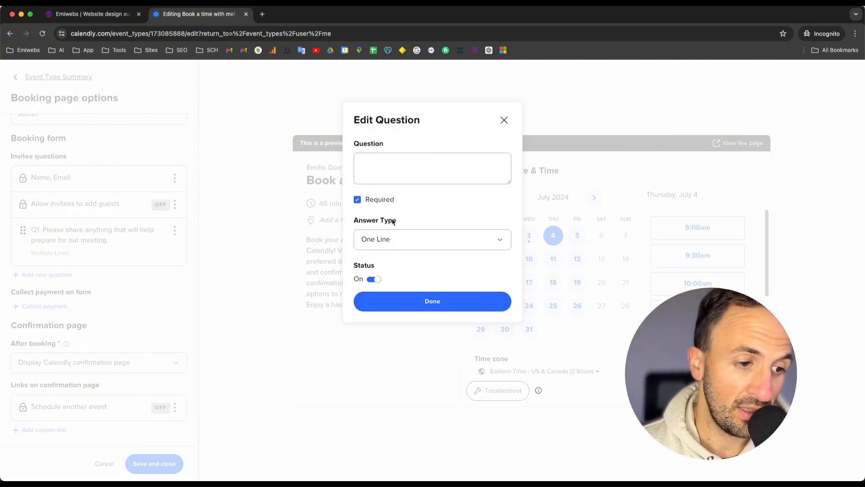
{"action": "left_click", "coordinate": [416, 306]}
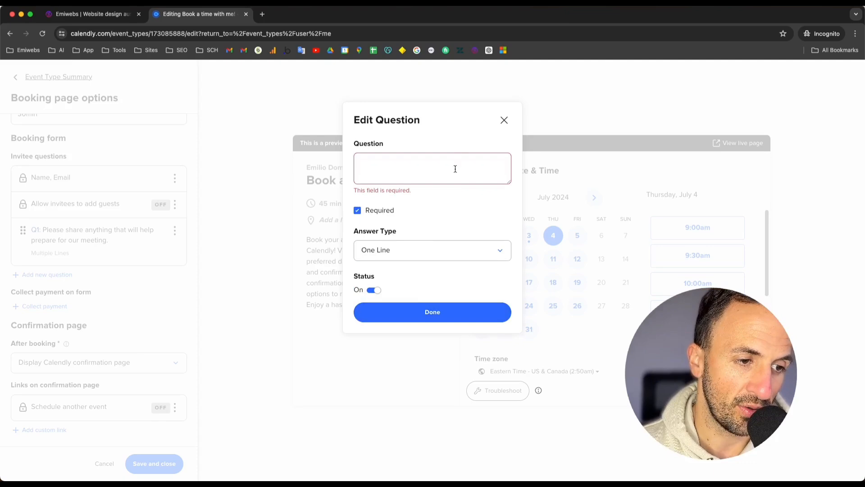
{"action": "left_click", "coordinate": [503, 120]}
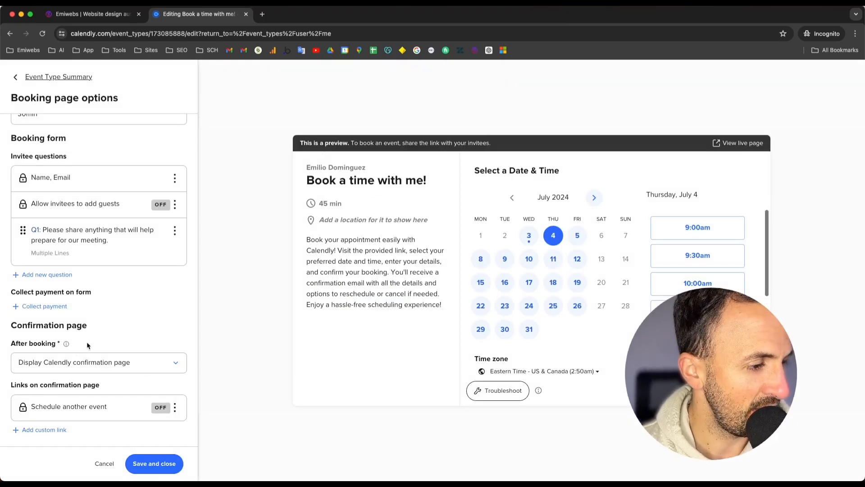
Step: Open the collect payment option and close the payment processor prompt
{"action": "scroll", "coordinate": [43, 317], "scroll_direction": "up", "scroll_amount": 5}
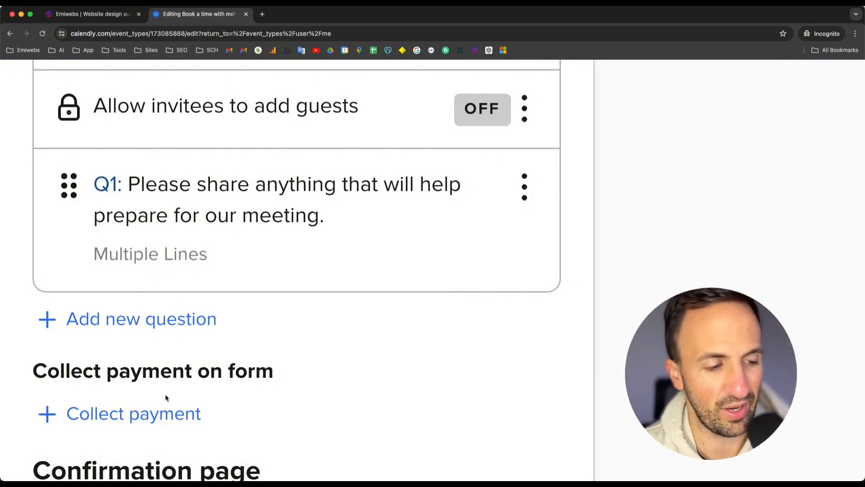
{"action": "left_click", "coordinate": [111, 425]}
{"action": "scroll", "coordinate": [322, 284], "scroll_direction": "up", "scroll_amount": 5}
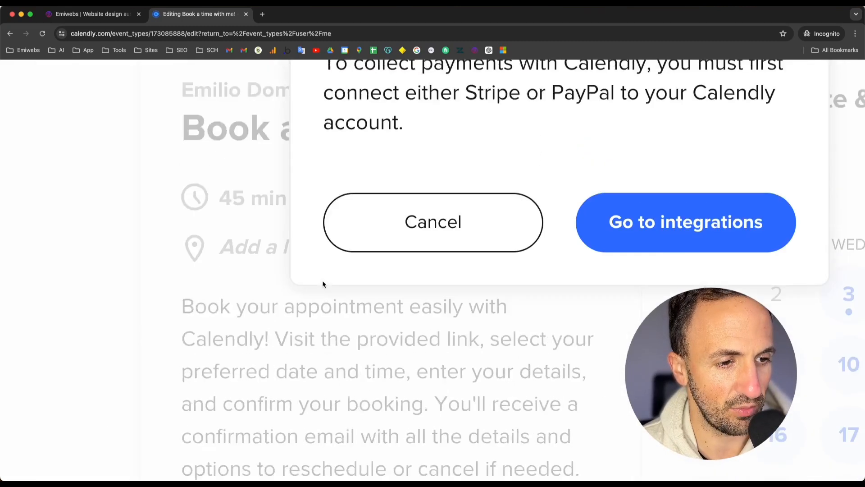
{"action": "scroll", "coordinate": [323, 284], "scroll_direction": "right", "scroll_amount": 3}
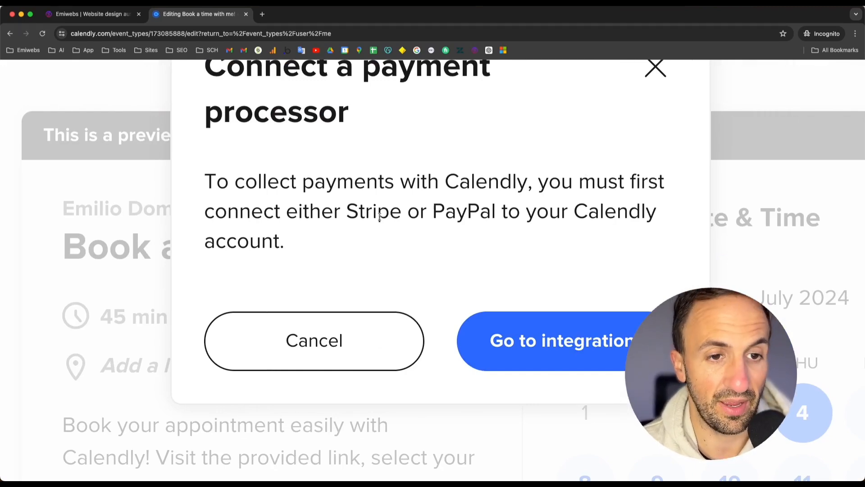
{"action": "left_click", "coordinate": [655, 68]}
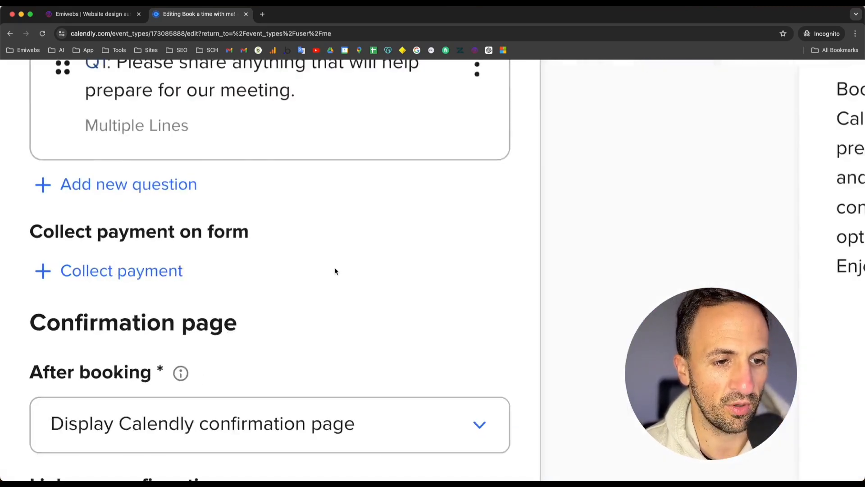
Step: Review the after-booking confirmation page choices and save and close the booking page options
{"action": "key", "text": "super+0"}
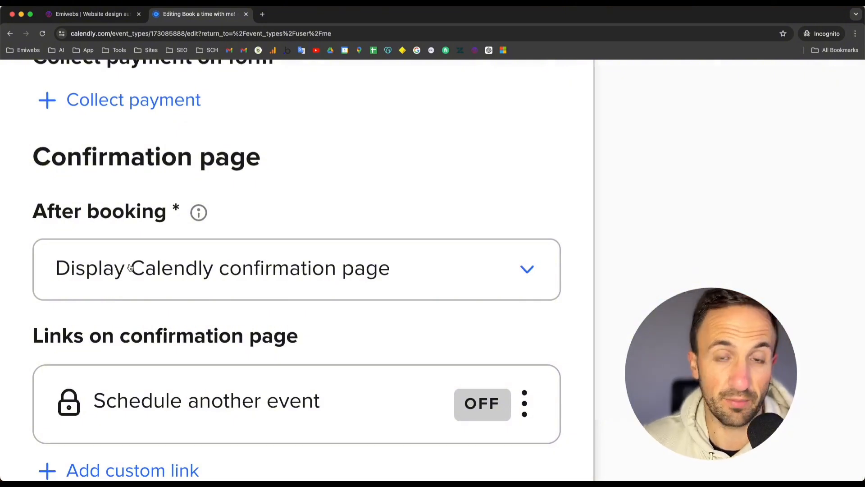
{"action": "left_click", "coordinate": [131, 268]}
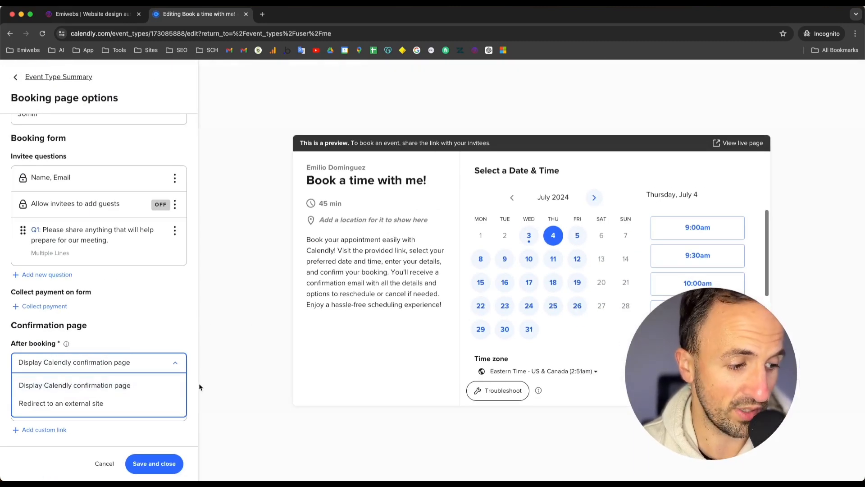
{"action": "left_click", "coordinate": [246, 379]}
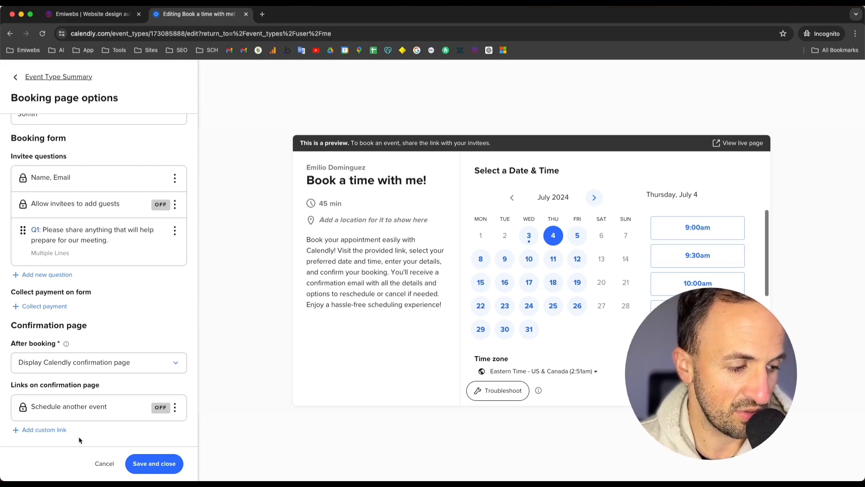
{"action": "left_click", "coordinate": [159, 465]}
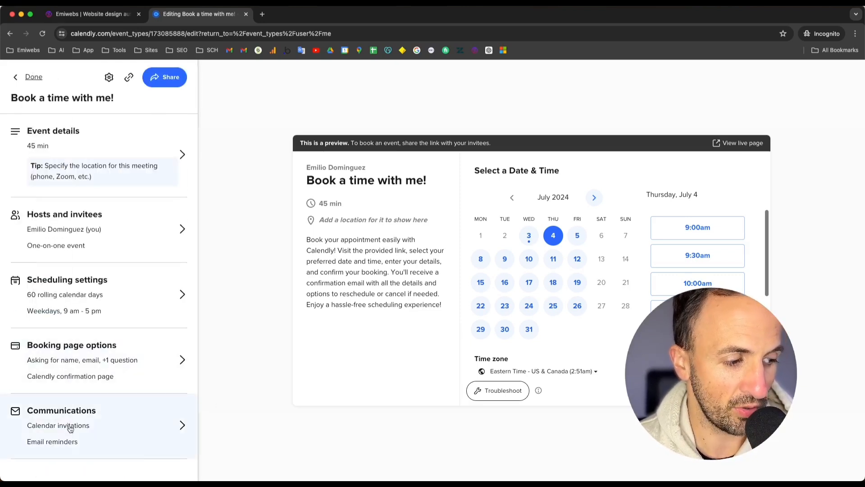
Step: Open the communications settings and examine the calendar invitation's title, body and timing before returning
{"action": "left_click", "coordinate": [70, 426]}
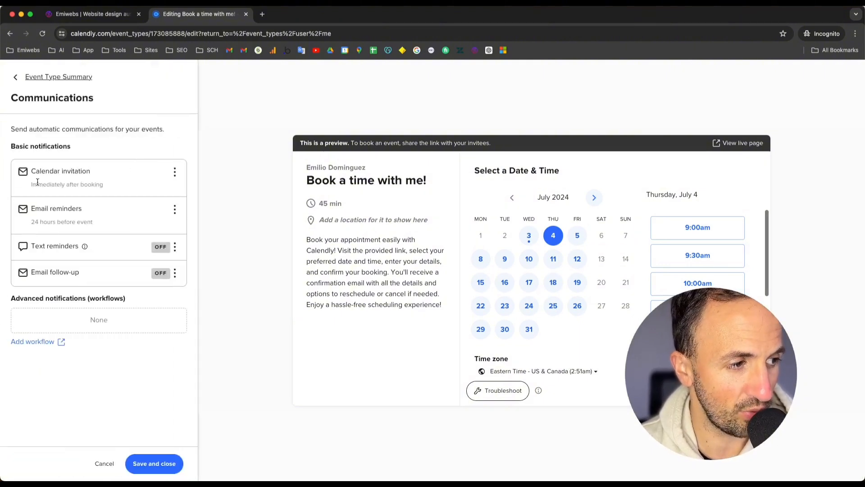
{"action": "scroll", "coordinate": [58, 164], "scroll_direction": "up", "scroll_amount": 5}
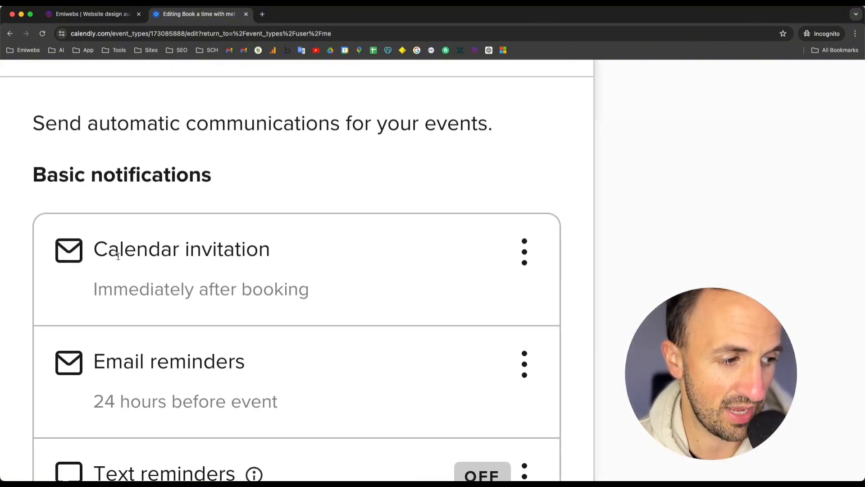
{"action": "left_click", "coordinate": [525, 251]}
{"action": "left_click", "coordinate": [518, 298]}
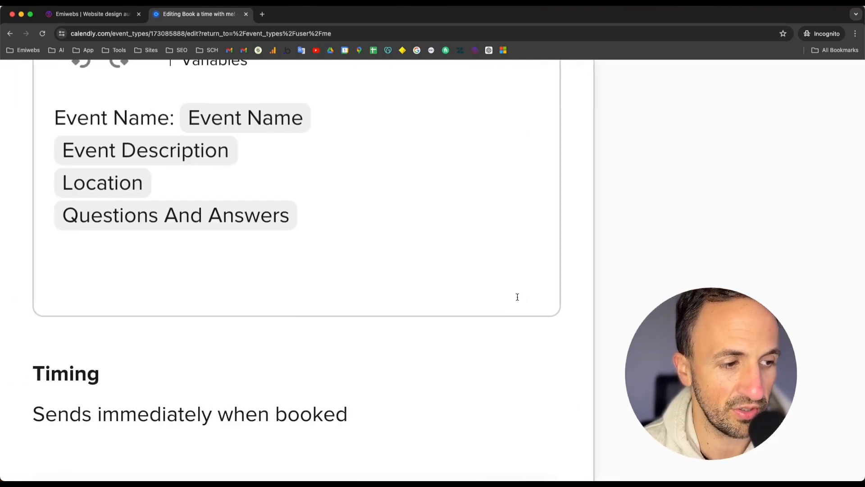
{"action": "scroll", "coordinate": [298, 278], "scroll_direction": "up", "scroll_amount": 3}
{"action": "scroll", "coordinate": [298, 278], "scroll_direction": "down", "scroll_amount": 5}
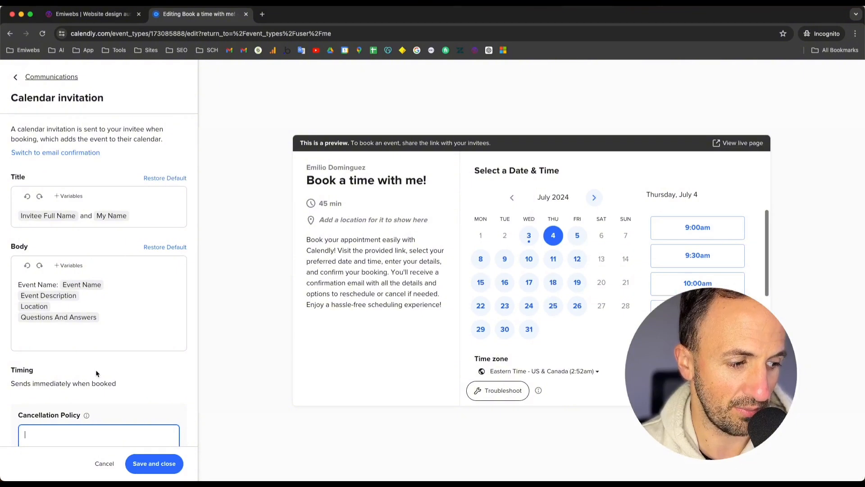
{"action": "scroll", "coordinate": [94, 370], "scroll_direction": "down", "scroll_amount": 1}
{"action": "scroll", "coordinate": [99, 368], "scroll_direction": "up", "scroll_amount": 1}
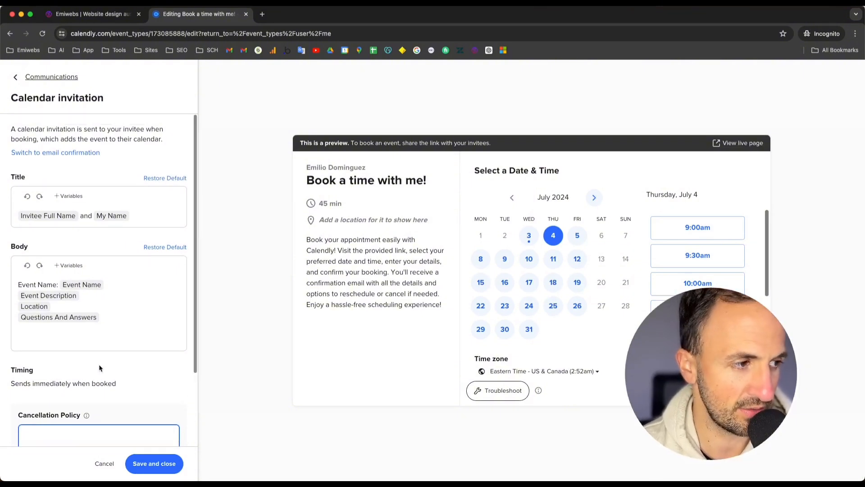
{"action": "left_click", "coordinate": [18, 79]}
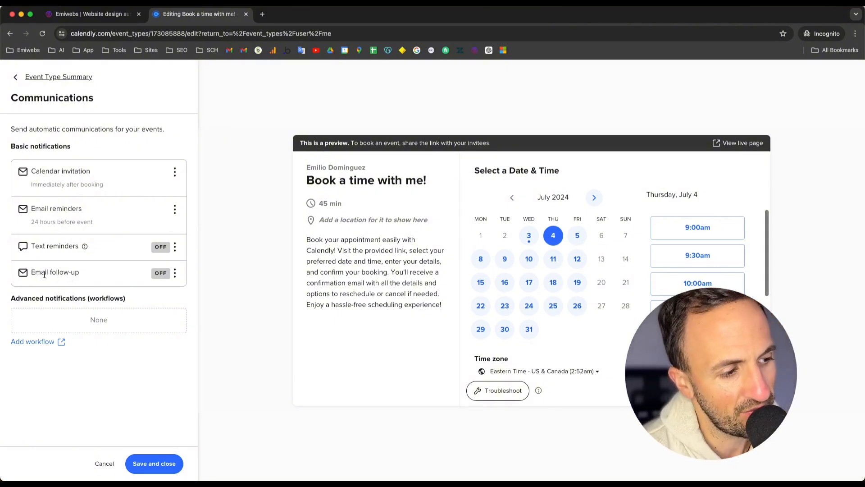
Step: Open the email reminders settings, review the subject, body and timing, and save them
{"action": "scroll", "coordinate": [48, 261], "scroll_direction": "up", "scroll_amount": 5}
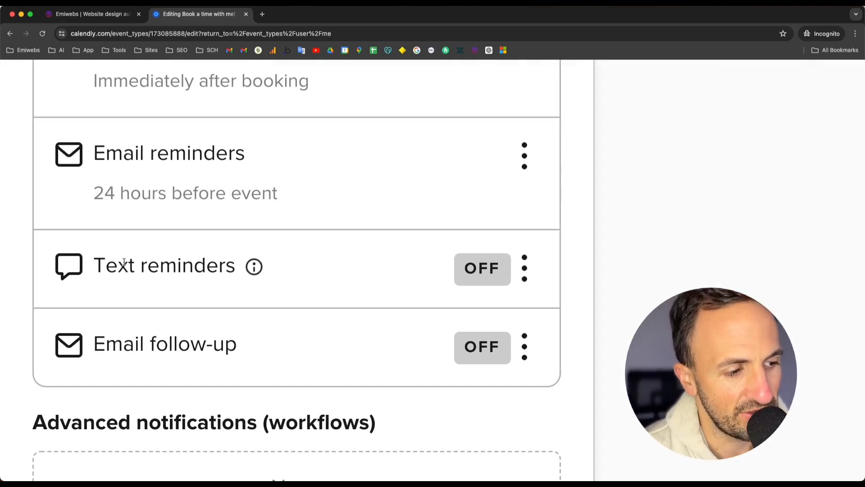
{"action": "scroll", "coordinate": [124, 262], "scroll_direction": "down", "scroll_amount": 5}
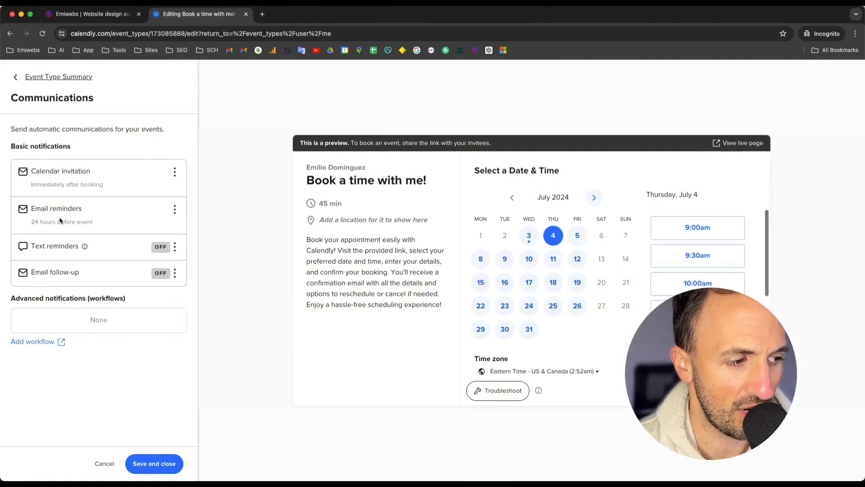
{"action": "left_click", "coordinate": [175, 209]}
{"action": "left_click", "coordinate": [175, 226]}
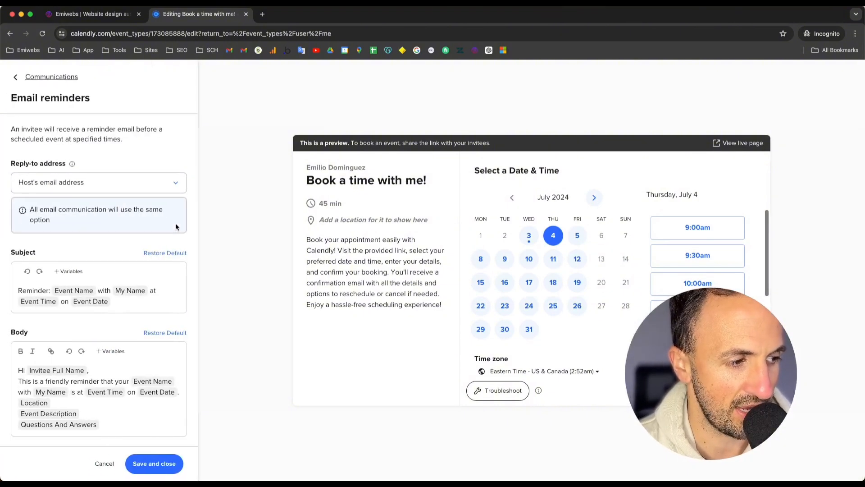
{"action": "scroll", "coordinate": [62, 236], "scroll_direction": "down", "scroll_amount": 5}
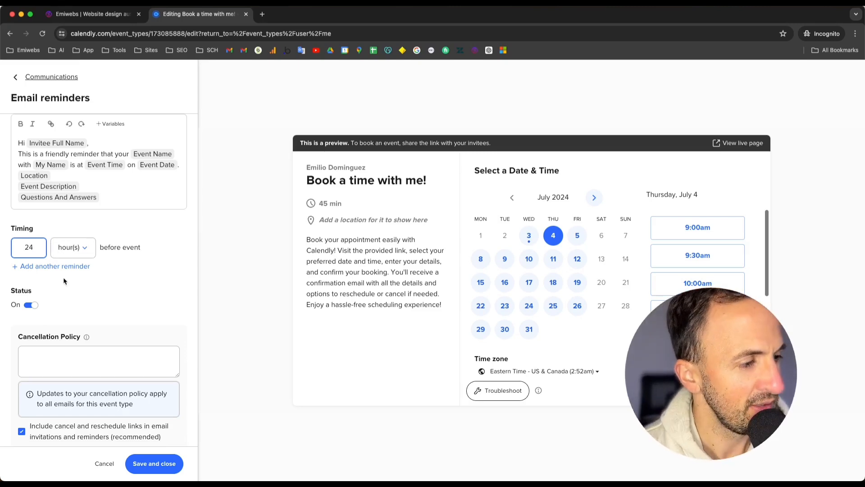
{"action": "scroll", "coordinate": [63, 280], "scroll_direction": "up", "scroll_amount": 5}
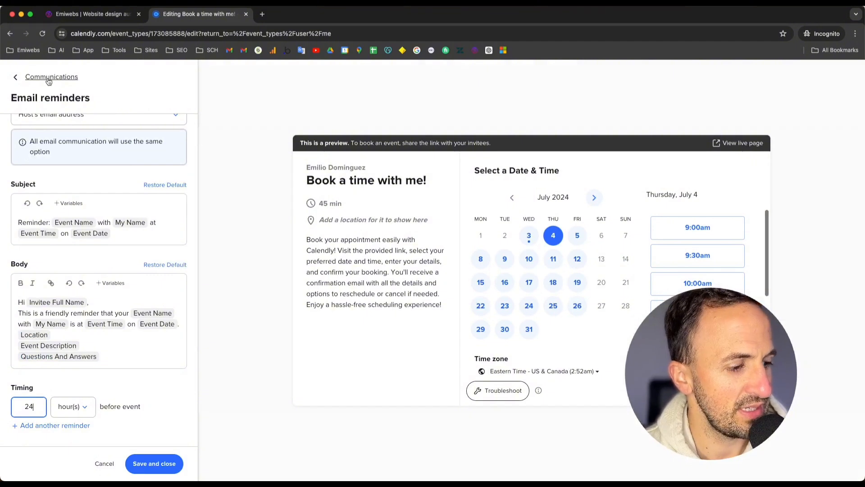
{"action": "left_click", "coordinate": [159, 470]}
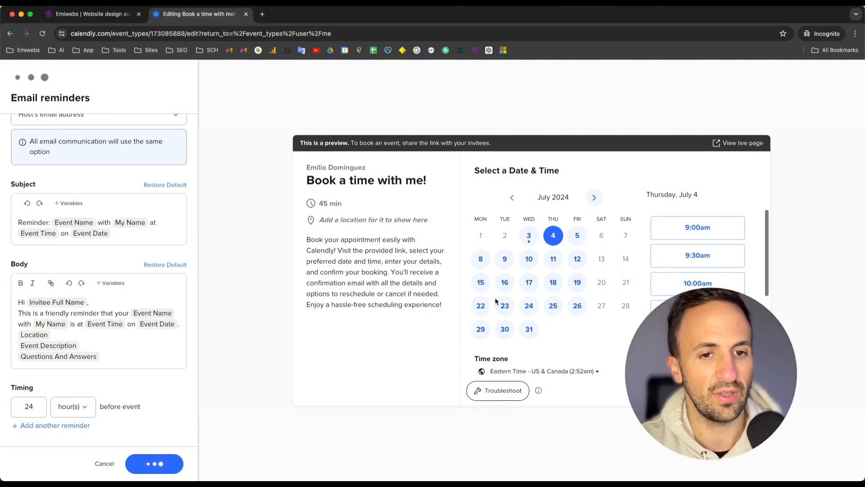
Step: Return to the event type summary, open the share options and view the email and website sharing tabs
{"action": "scroll", "coordinate": [58, 171], "scroll_direction": "up", "scroll_amount": 3}
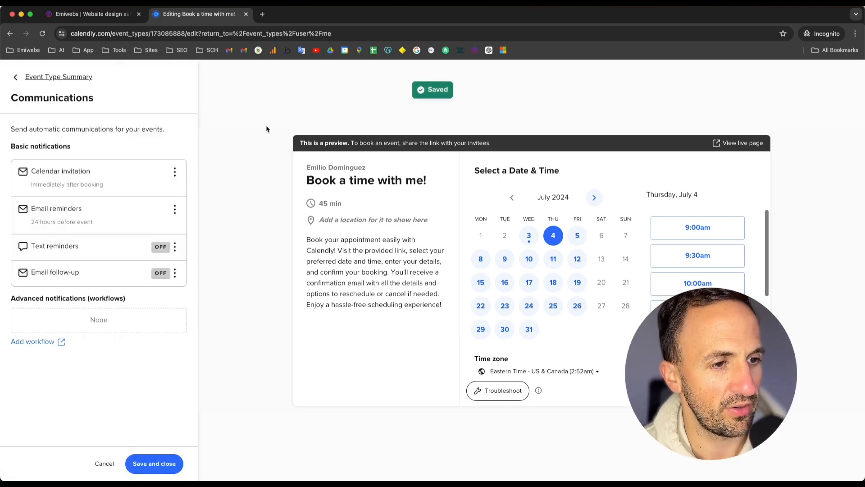
{"action": "left_click", "coordinate": [74, 78]}
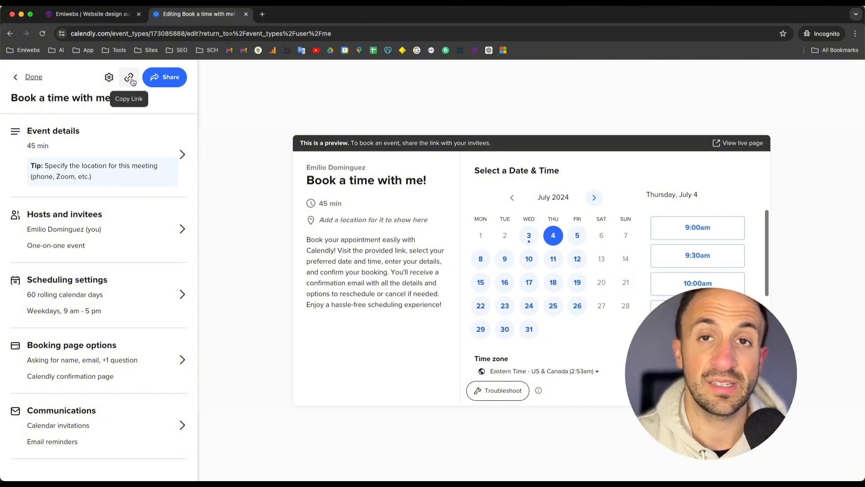
{"action": "left_click", "coordinate": [154, 79]}
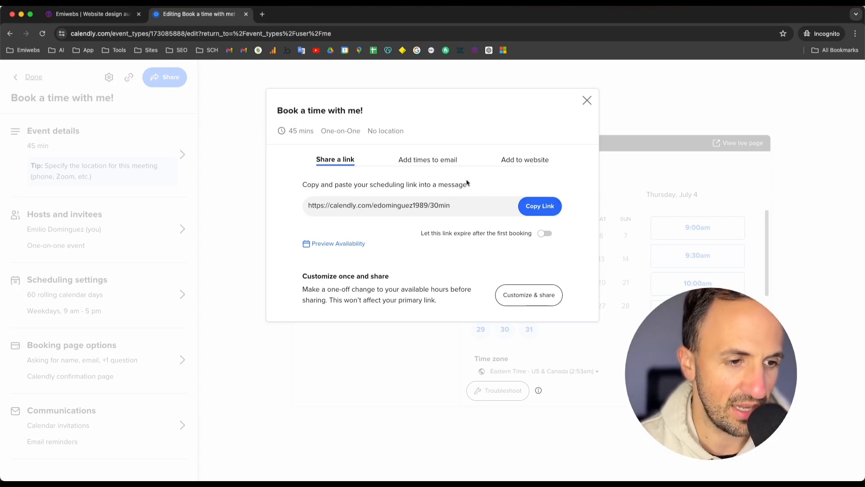
{"action": "left_click", "coordinate": [439, 159]}
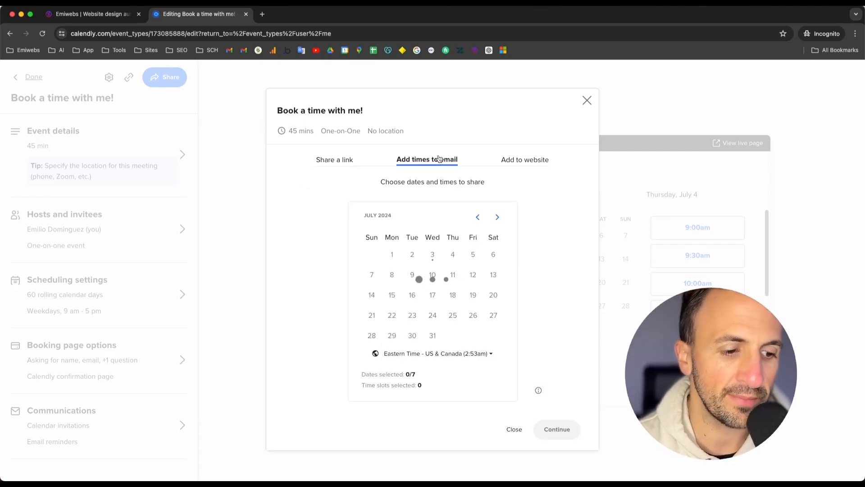
{"action": "left_click", "coordinate": [518, 164]}
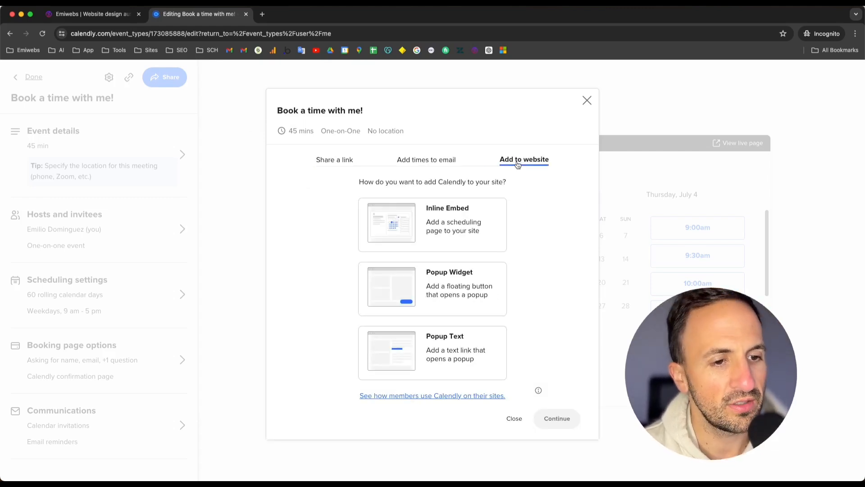
Step: Choose Inline Embed for adding the booking page to a website and continue to the embed code
{"action": "left_click", "coordinate": [460, 226]}
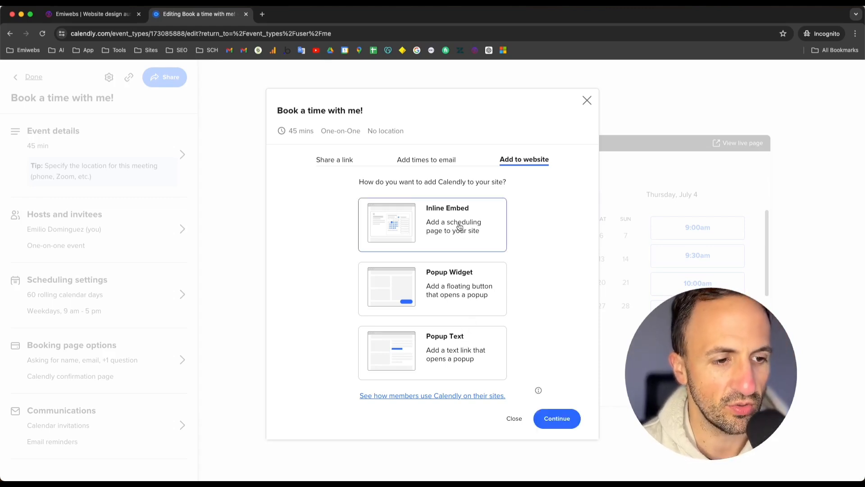
{"action": "scroll", "coordinate": [460, 226], "scroll_direction": "up", "scroll_amount": 5}
{"action": "scroll", "coordinate": [472, 240], "scroll_direction": "down", "scroll_amount": 2}
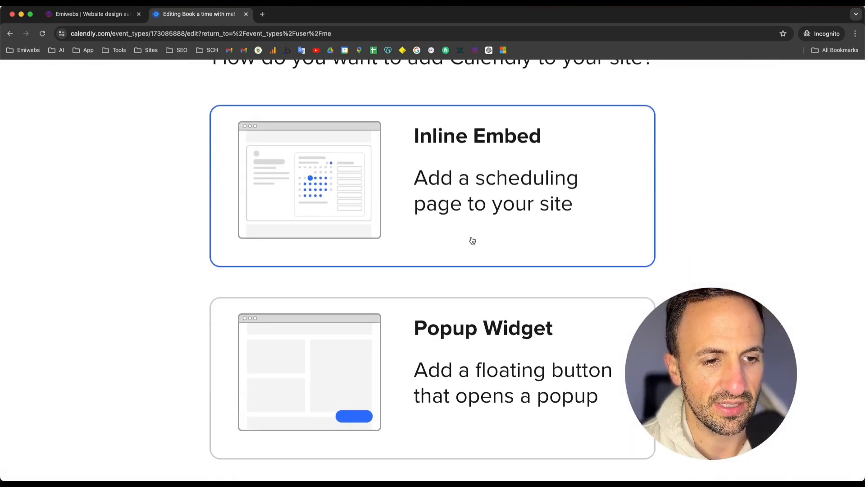
{"action": "scroll", "coordinate": [472, 240], "scroll_direction": "down", "scroll_amount": 5}
{"action": "left_click", "coordinate": [560, 418]}
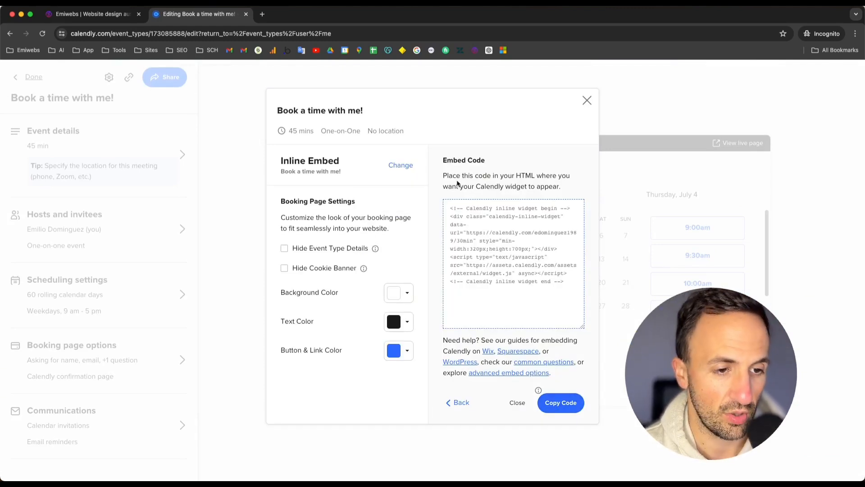
{"action": "left_click_drag", "start_coordinate": [473, 176], "coordinate": [539, 178]}
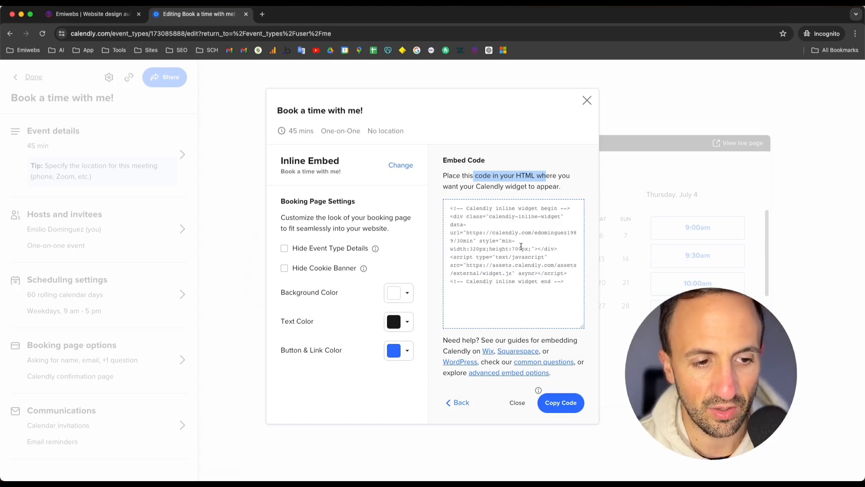
Step: Copy the inline embed code for the booking page
{"action": "left_click_drag", "start_coordinate": [494, 177], "coordinate": [536, 187]}
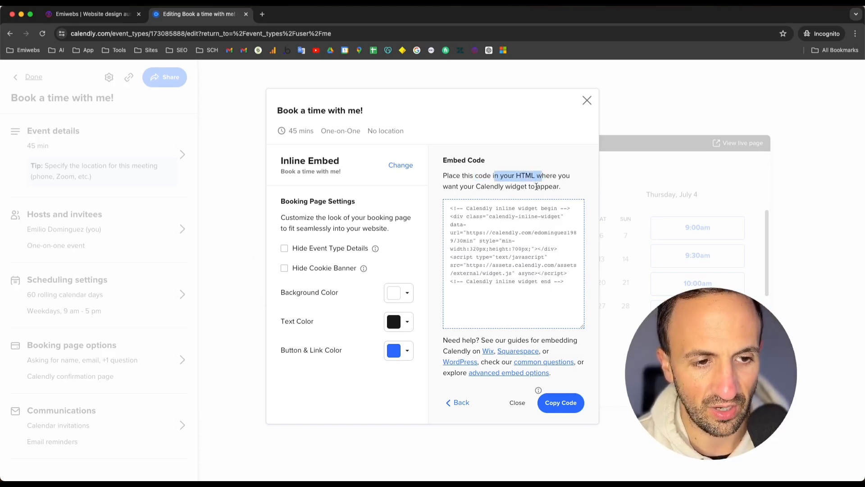
{"action": "left_click", "coordinate": [535, 282]}
{"action": "left_click", "coordinate": [558, 411]}
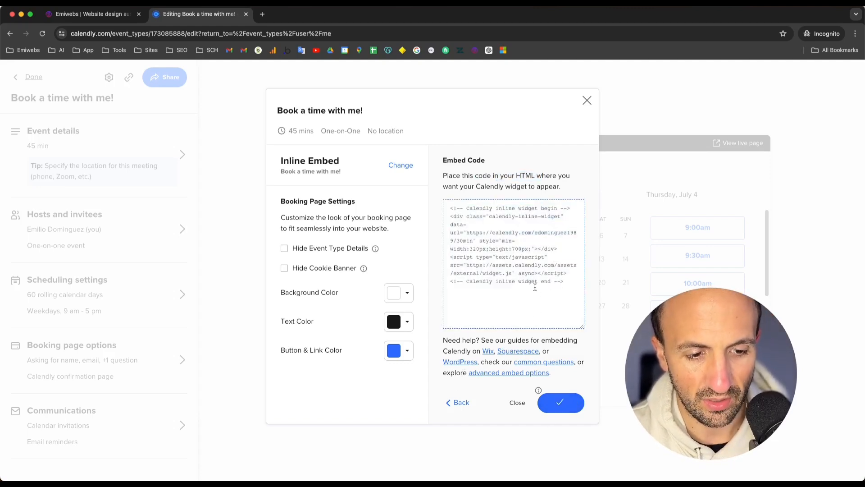
{"action": "scroll", "coordinate": [558, 412], "scroll_direction": "up", "scroll_amount": 5}
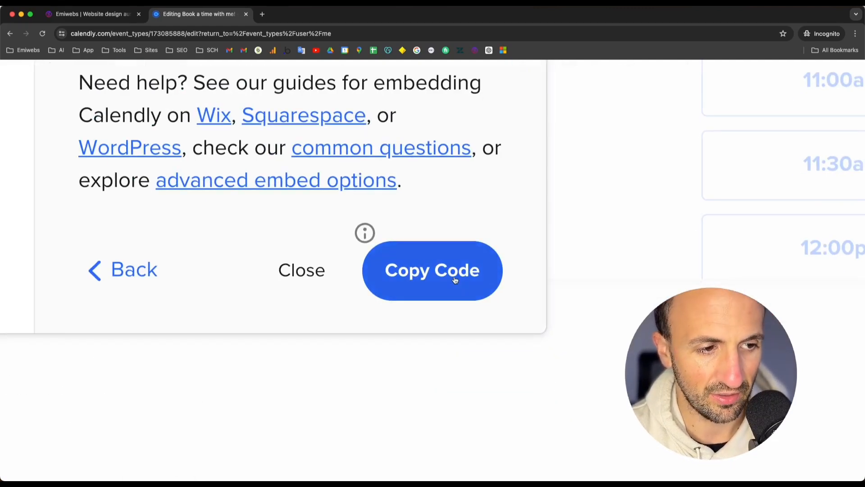
{"action": "scroll", "coordinate": [455, 280], "scroll_direction": "down", "scroll_amount": 5}
{"action": "left_click", "coordinate": [509, 292]}
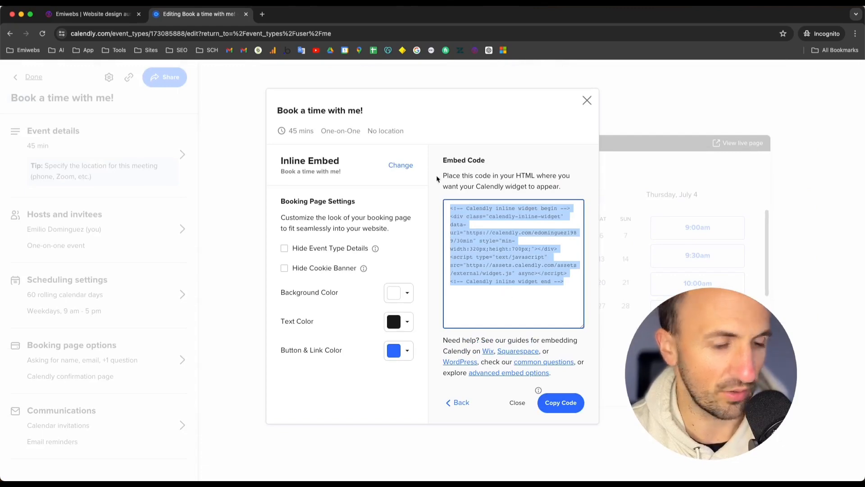
Step: Switch to the website tab and open the home page in the Elementor editor
{"action": "left_click", "coordinate": [82, 17]}
{"action": "scroll", "coordinate": [249, 228], "scroll_direction": "down", "scroll_amount": 3}
{"action": "scroll", "coordinate": [248, 235], "scroll_direction": "up", "scroll_amount": 3}
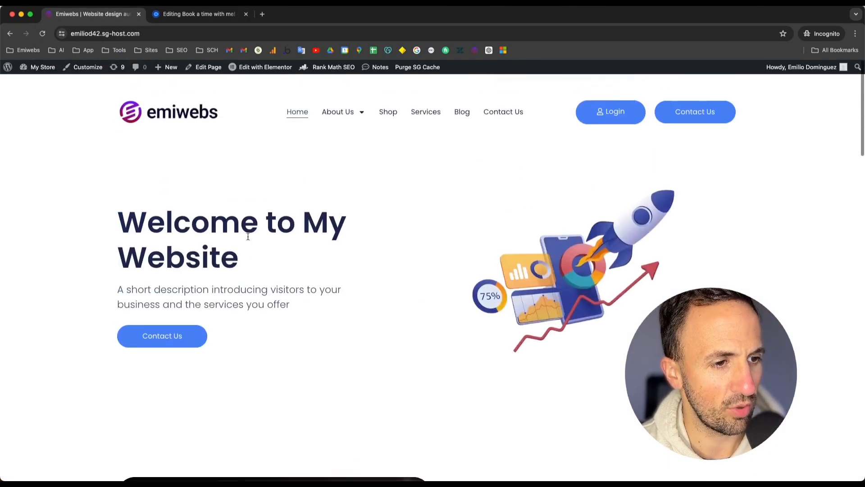
{"action": "scroll", "coordinate": [248, 236], "scroll_direction": "down", "scroll_amount": 1}
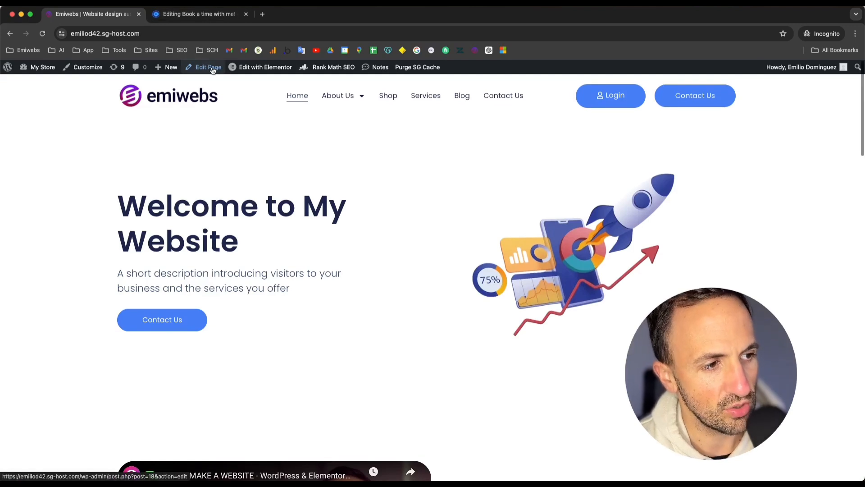
{"action": "mouse_move", "coordinate": [258, 75]}
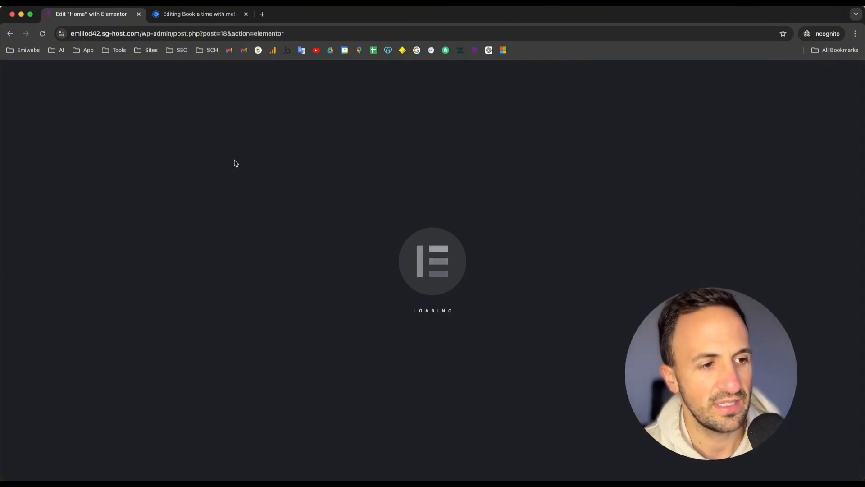
{"action": "scroll", "coordinate": [398, 331], "scroll_direction": "down", "scroll_amount": 3}
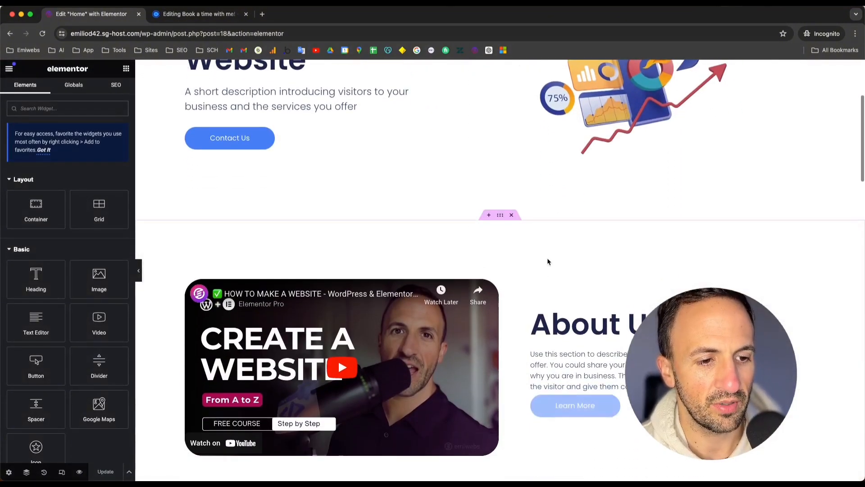
{"action": "scroll", "coordinate": [488, 285], "scroll_direction": "down", "scroll_amount": 5}
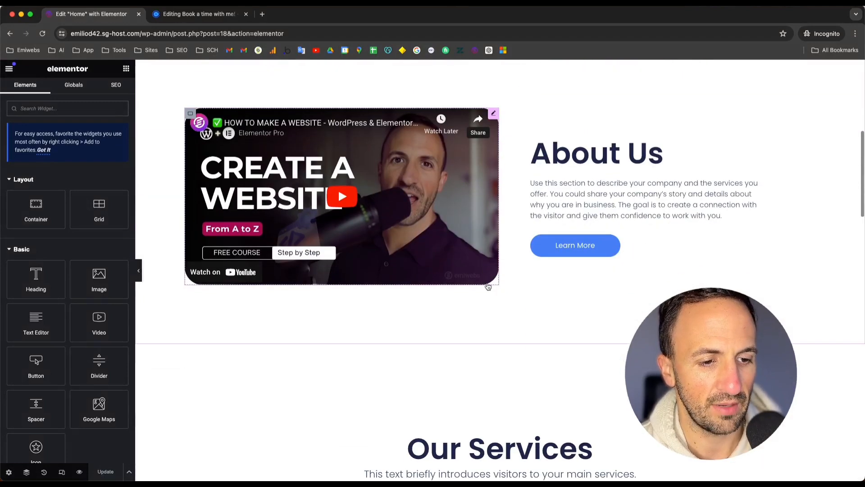
{"action": "scroll", "coordinate": [488, 355], "scroll_direction": "down", "scroll_amount": 3}
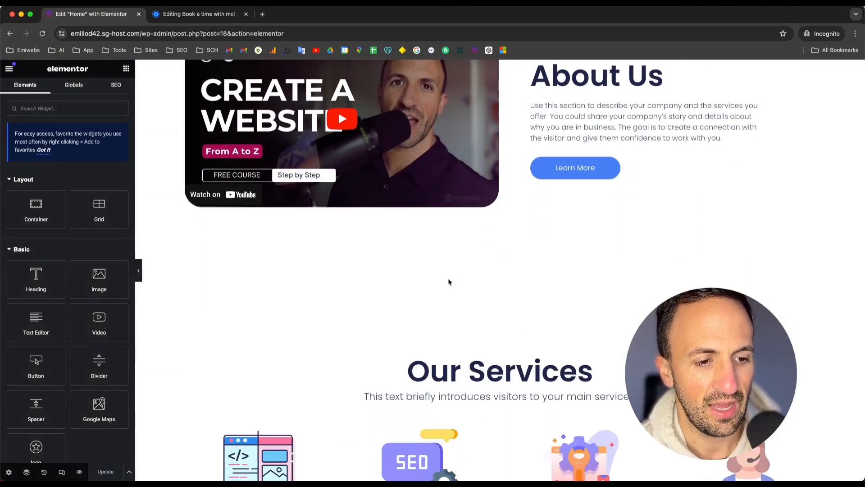
{"action": "scroll", "coordinate": [494, 245], "scroll_direction": "up", "scroll_amount": 9}
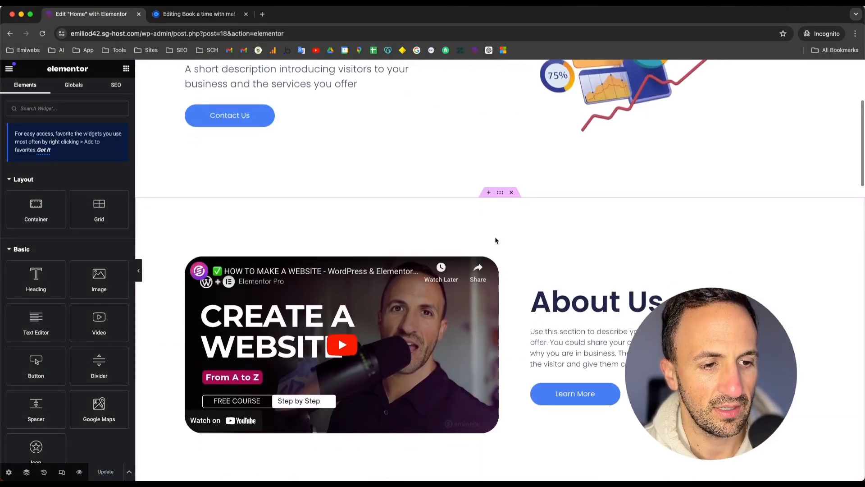
Step: Add a new Flexbox container with a single-column structure below the hero section
{"action": "left_click", "coordinate": [491, 192]}
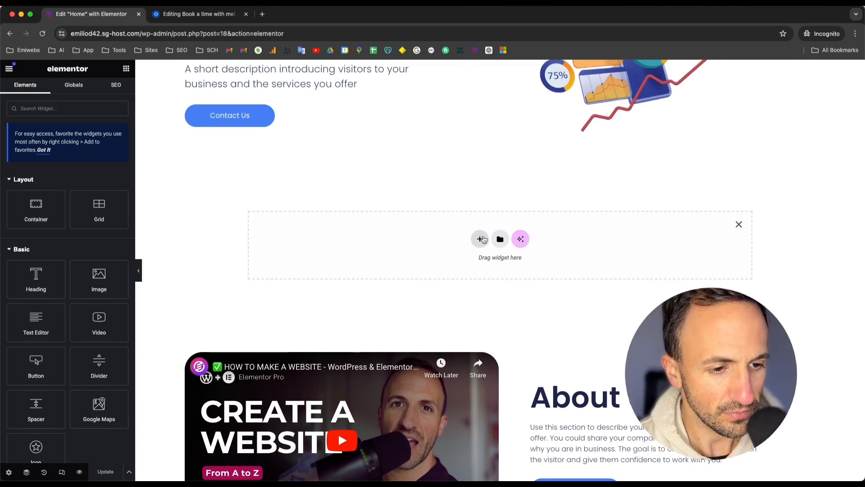
{"action": "left_click", "coordinate": [479, 241]}
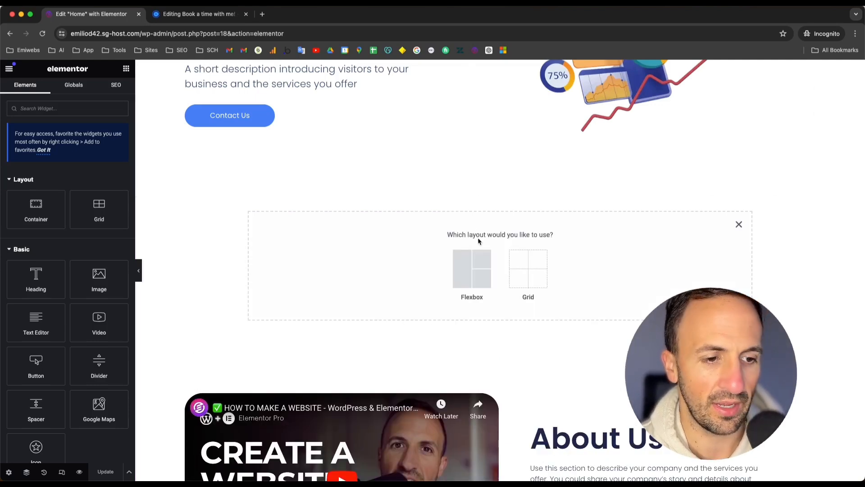
{"action": "left_click", "coordinate": [476, 269]}
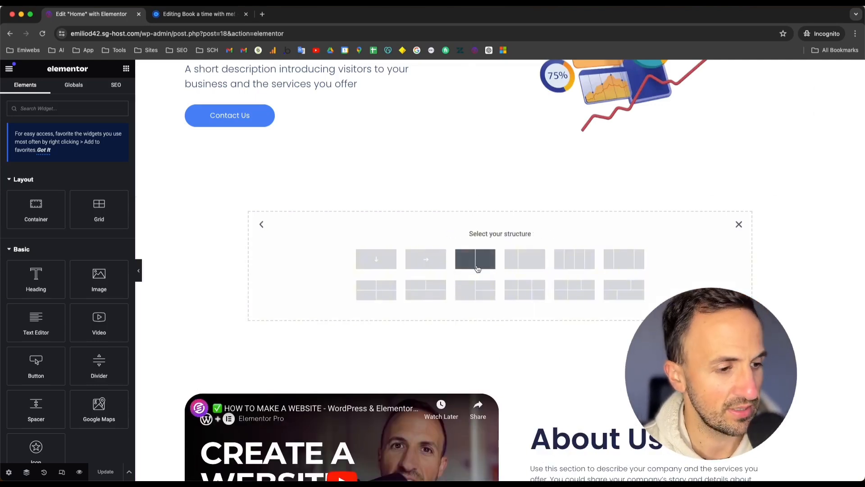
{"action": "left_click", "coordinate": [378, 259]}
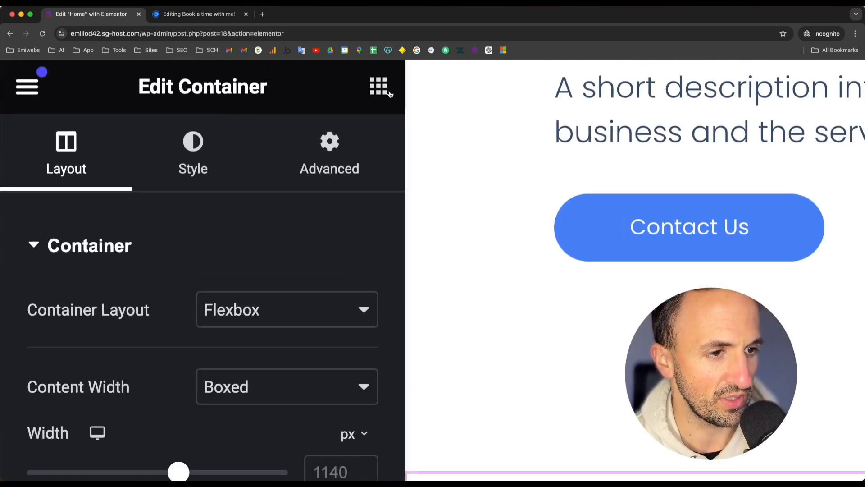
Step: Search widgets for "code", place an HTML widget in the new container and paste the Calendly embed code into it
{"action": "left_click", "coordinate": [128, 70]}
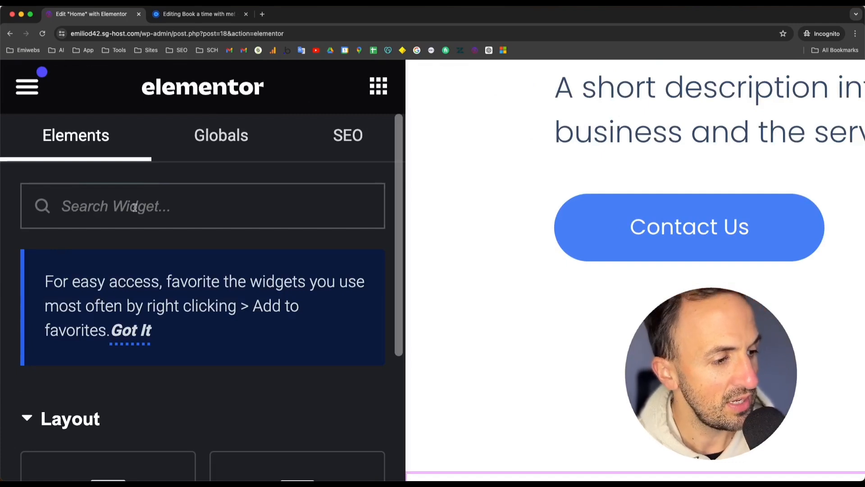
{"action": "type", "text": "code"}
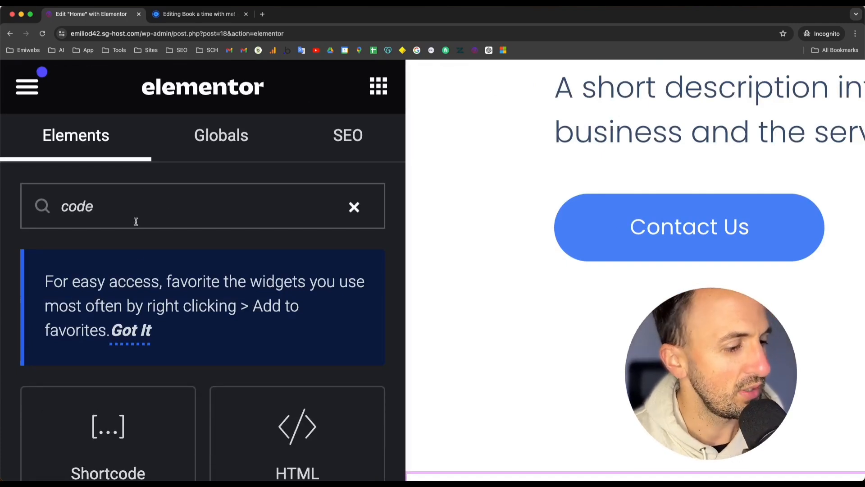
{"action": "scroll", "coordinate": [136, 226], "scroll_direction": "down", "scroll_amount": 2}
{"action": "scroll", "coordinate": [136, 256], "scroll_direction": "down", "scroll_amount": 1}
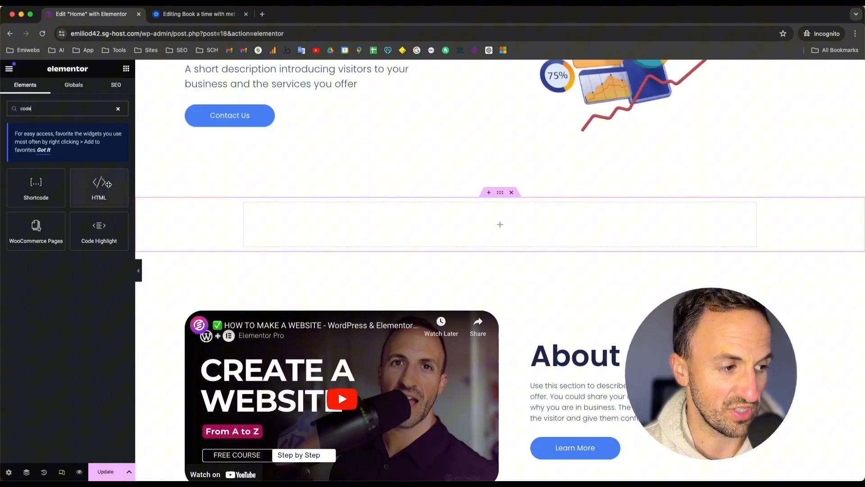
{"action": "left_click_drag", "start_coordinate": [306, 317], "coordinate": [471, 222]}
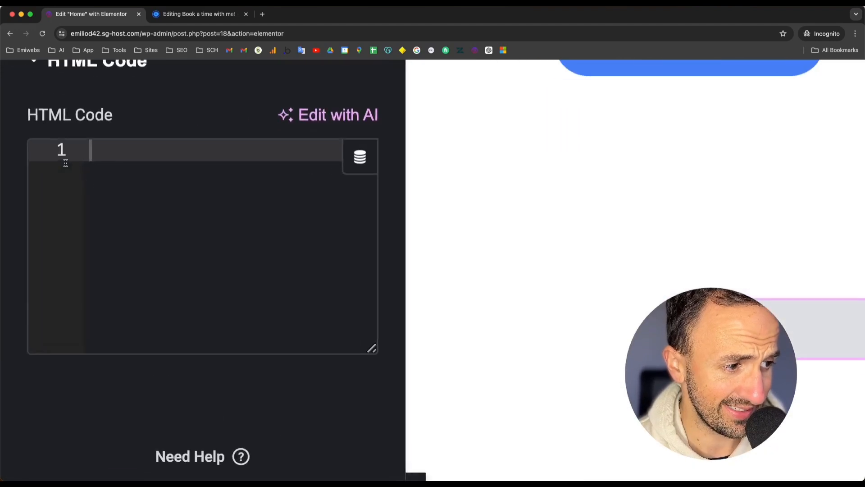
{"action": "left_click", "coordinate": [133, 161]}
{"action": "right_click", "coordinate": [132, 158]}
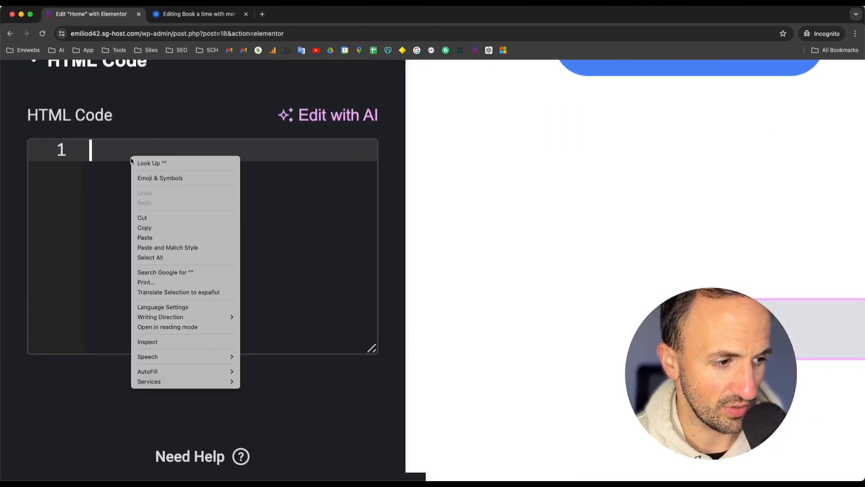
{"action": "left_click", "coordinate": [145, 238]}
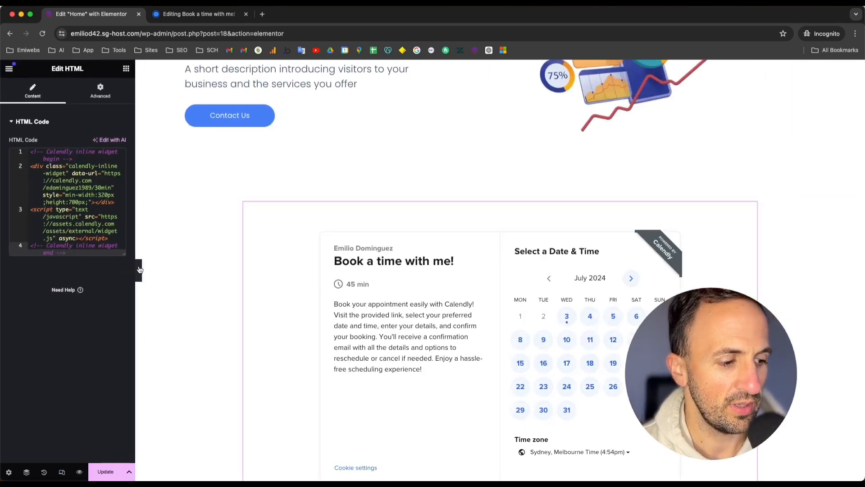
Step: Preview the home page and scroll down to the embedded booking calendar
{"action": "left_click", "coordinate": [80, 472]}
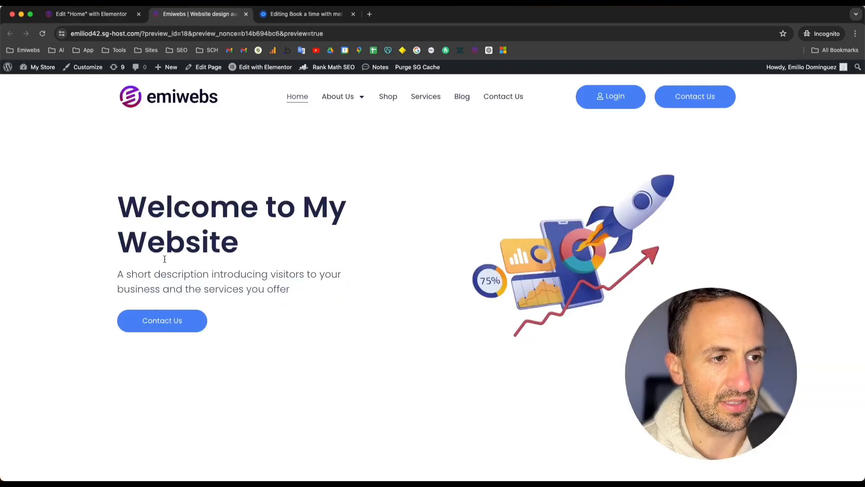
{"action": "scroll", "coordinate": [171, 247], "scroll_direction": "down", "scroll_amount": 1}
{"action": "scroll", "coordinate": [171, 247], "scroll_direction": "down", "scroll_amount": 1}
{"action": "scroll", "coordinate": [172, 247], "scroll_direction": "up", "scroll_amount": 2}
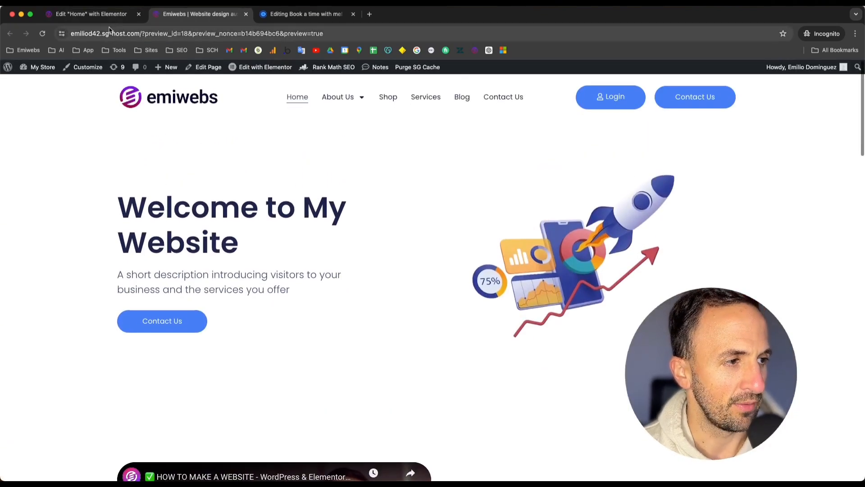
{"action": "left_click", "coordinate": [111, 17]}
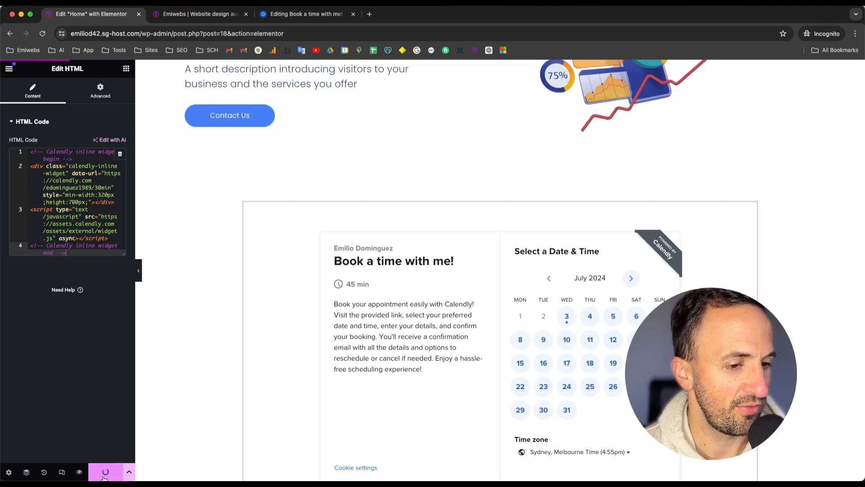
{"action": "scroll", "coordinate": [455, 263], "scroll_direction": "down", "scroll_amount": 5}
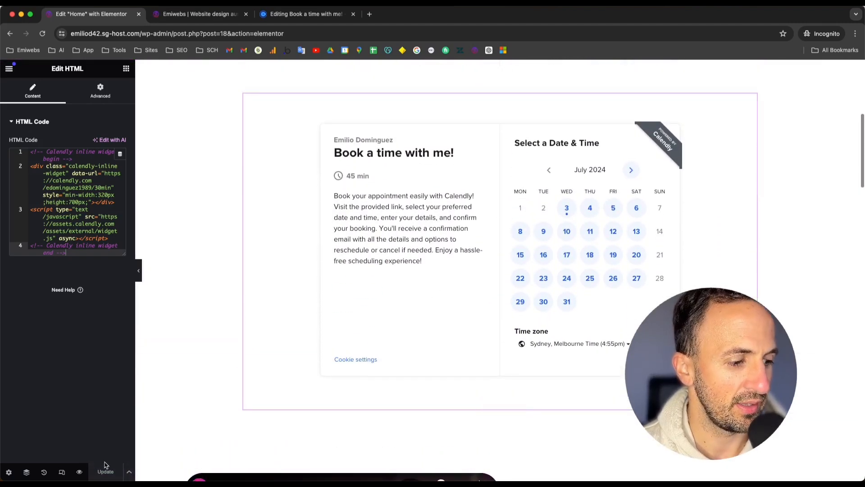
{"action": "left_click", "coordinate": [77, 472]}
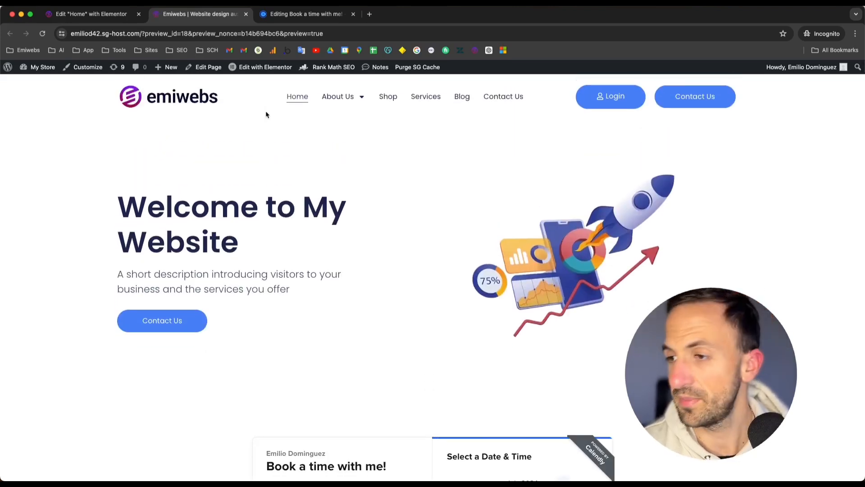
{"action": "scroll", "coordinate": [259, 188], "scroll_direction": "down", "scroll_amount": 4}
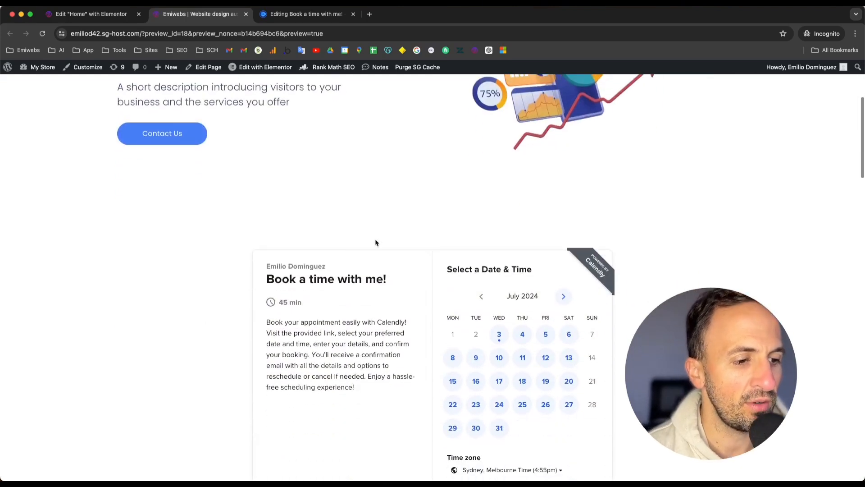
{"action": "scroll", "coordinate": [334, 274], "scroll_direction": "down", "scroll_amount": 1}
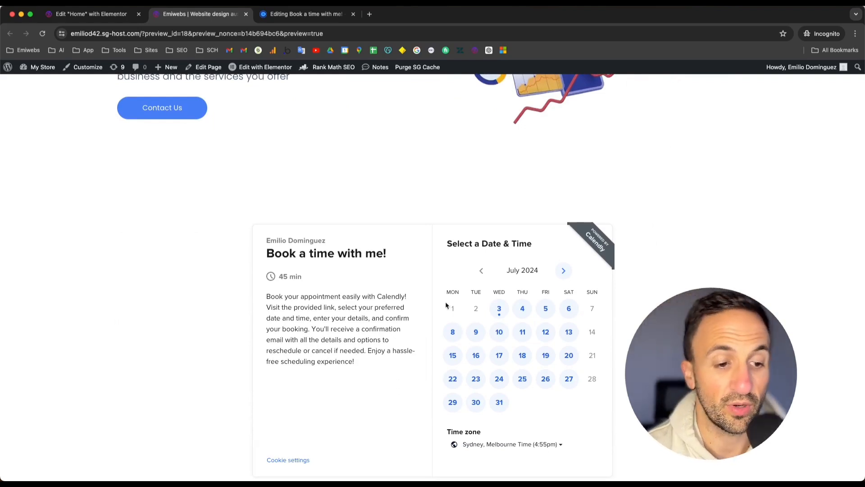
{"action": "scroll", "coordinate": [518, 316], "scroll_direction": "down", "scroll_amount": 2}
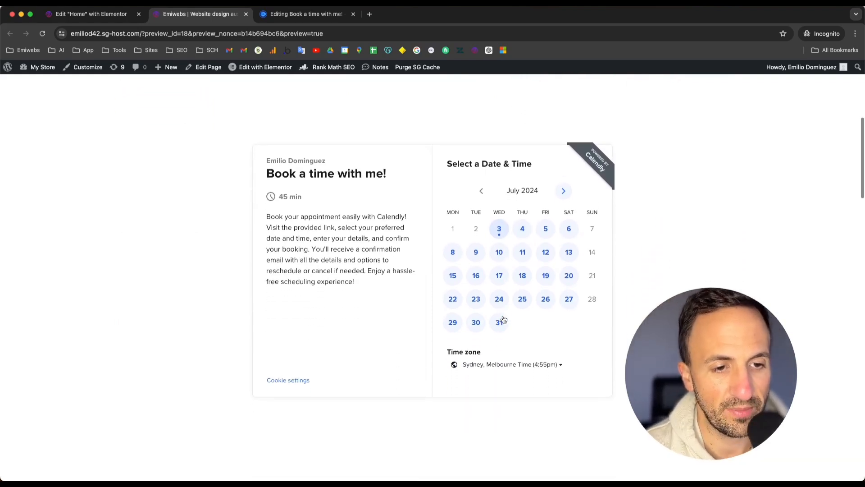
Step: Pick Thursday, July 4 and the 12:00am slot in the embedded calendar and continue
{"action": "left_click", "coordinate": [530, 225]}
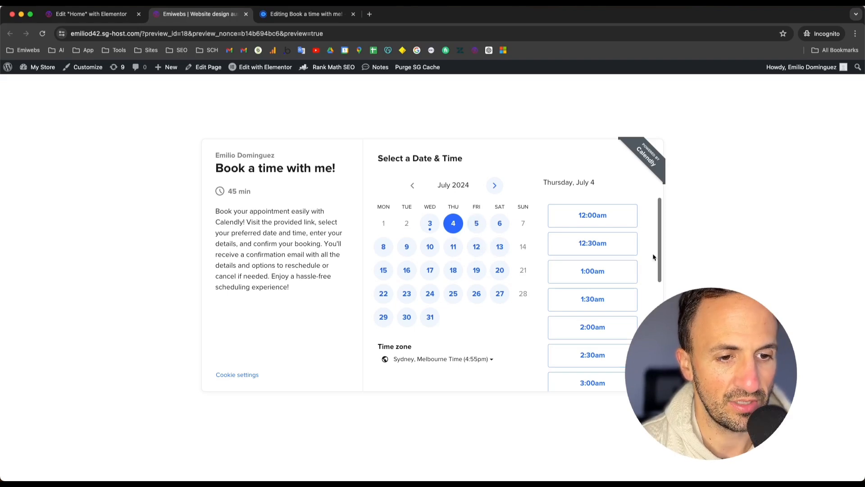
{"action": "left_click", "coordinate": [612, 228]}
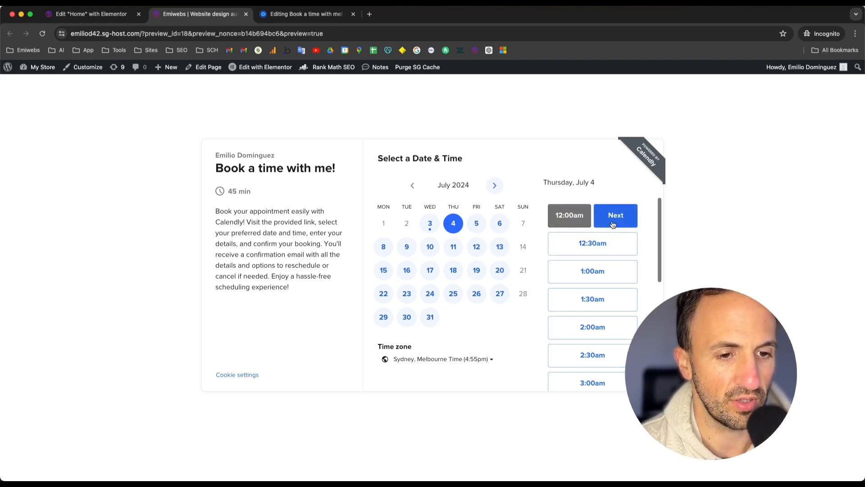
{"action": "left_click", "coordinate": [613, 225]}
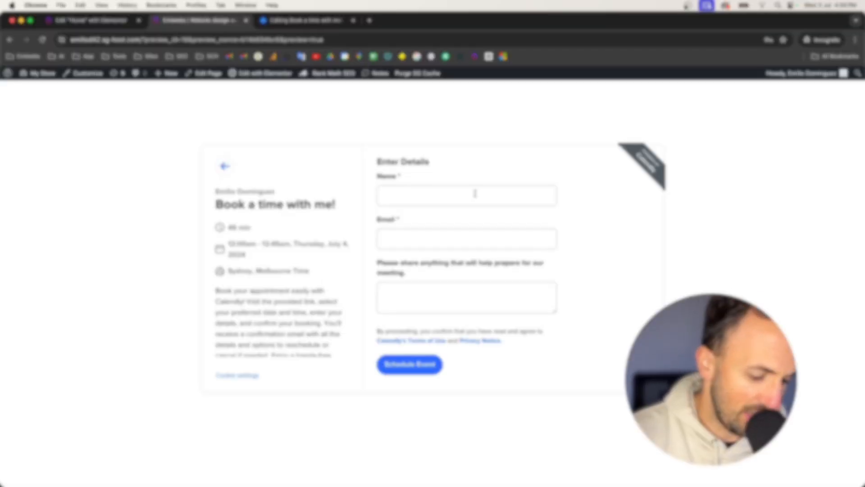
Step: Fill in the invitee's name and e-mail address in the booking details form
{"action": "left_click", "coordinate": [475, 187]}
{"action": "type", "text": "emilio"}
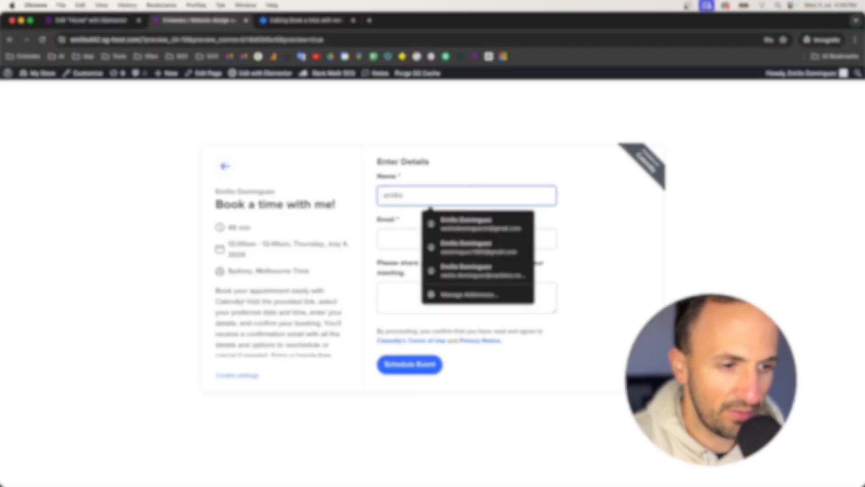
{"action": "left_click", "coordinate": [531, 157]}
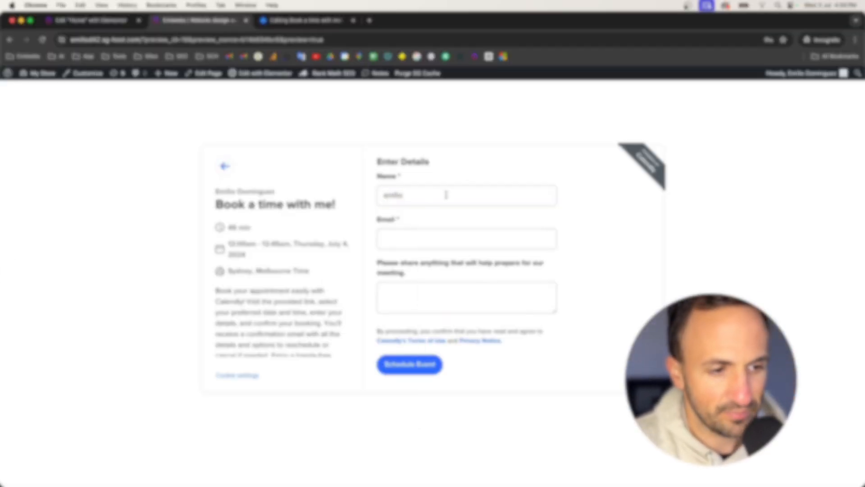
{"action": "left_click", "coordinate": [399, 239]}
{"action": "type", "text": "test"}
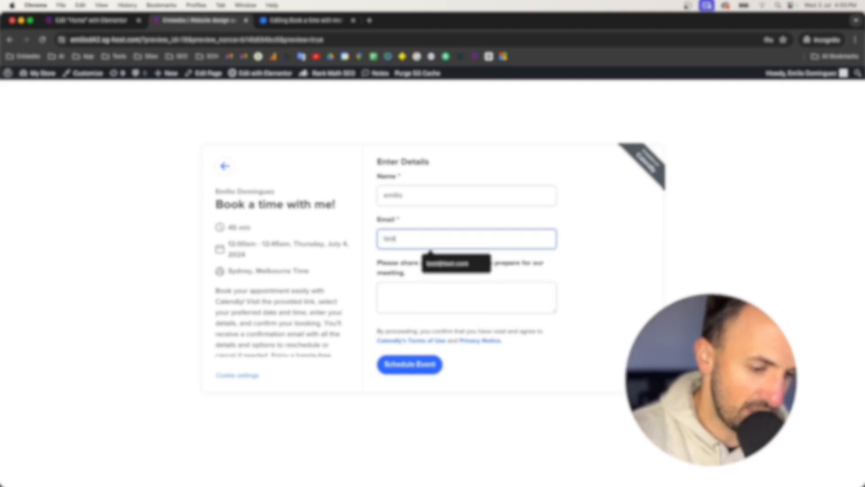
{"action": "type", "text": "@test"}
{"action": "left_click", "coordinate": [446, 264]}
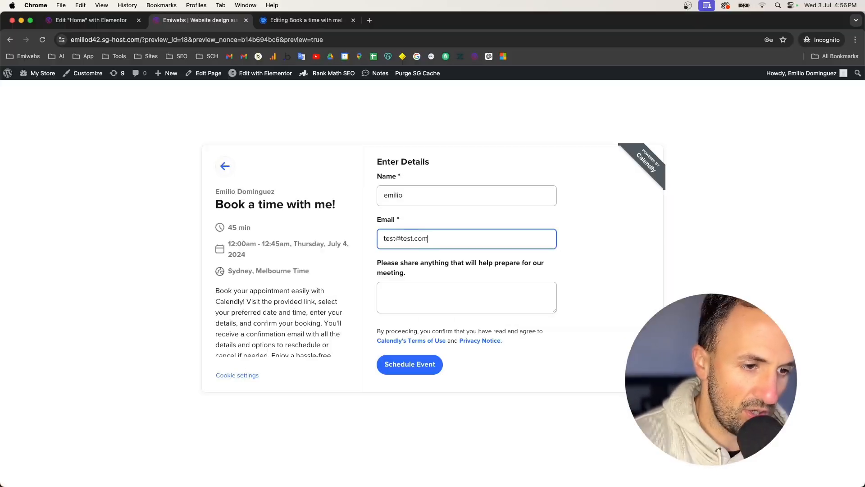
Step: Enter "test" as the meeting preparation note and schedule the event
{"action": "left_click", "coordinate": [403, 293]}
{"action": "type", "text": "test"}
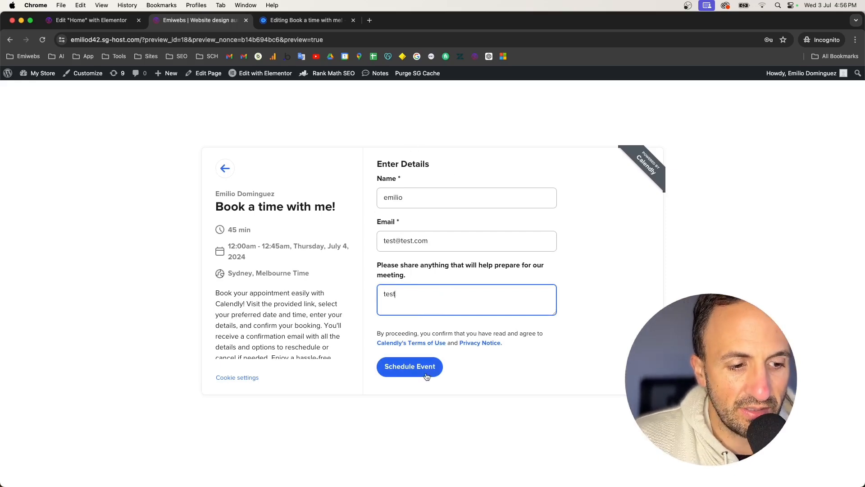
{"action": "left_click", "coordinate": [427, 365]}
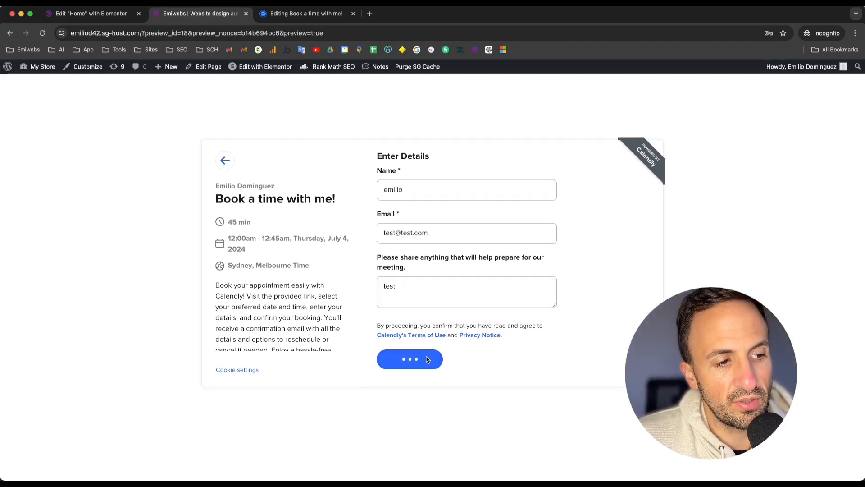